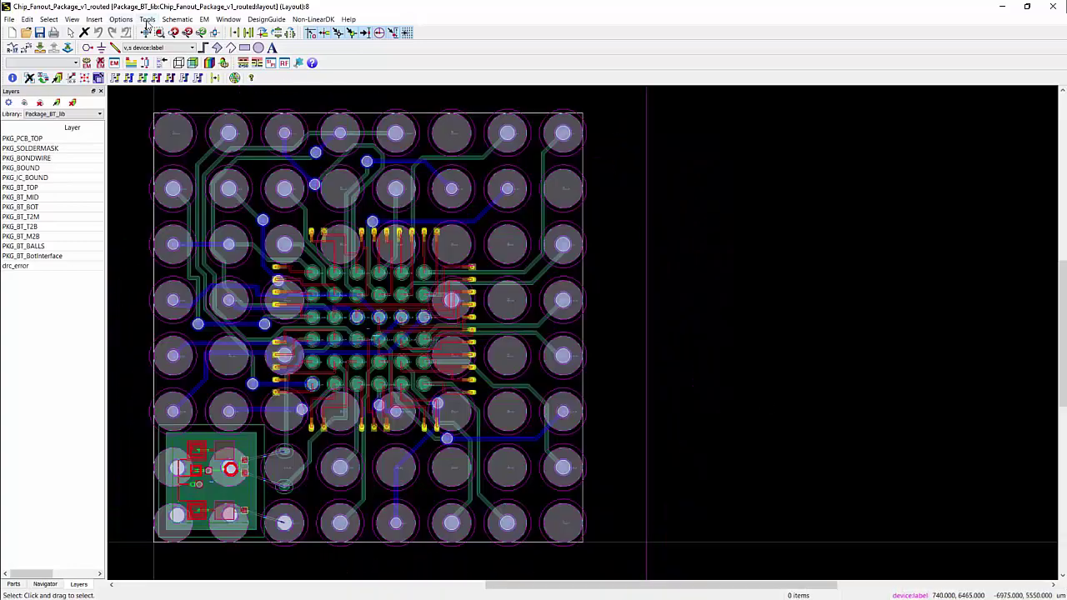
Launch RFPro on the routed chip fanout package layout from the Tools menu
left_click(147, 18)
mouse_move(160, 105)
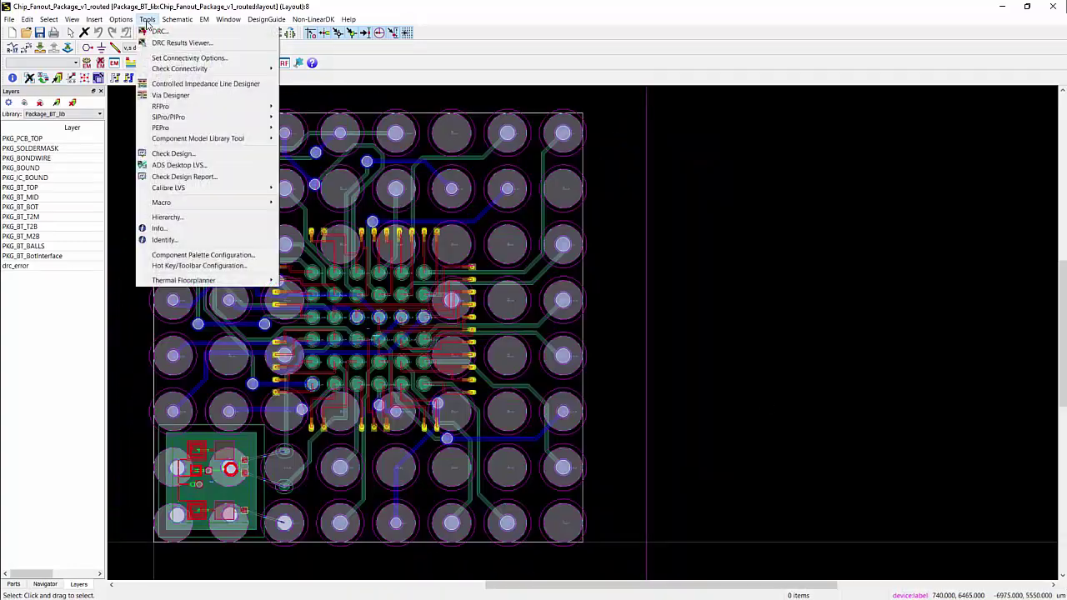
Open the package layout in RFPro and highlight the PA_OUTN and PA_OUTP nets
left_click(300, 120)
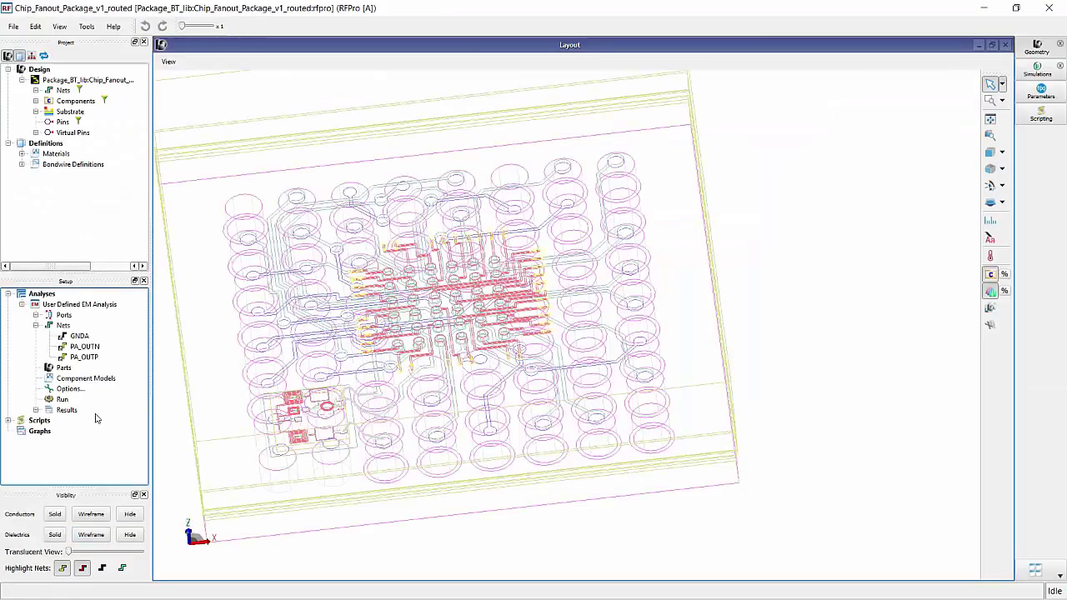
left_click(84, 345)
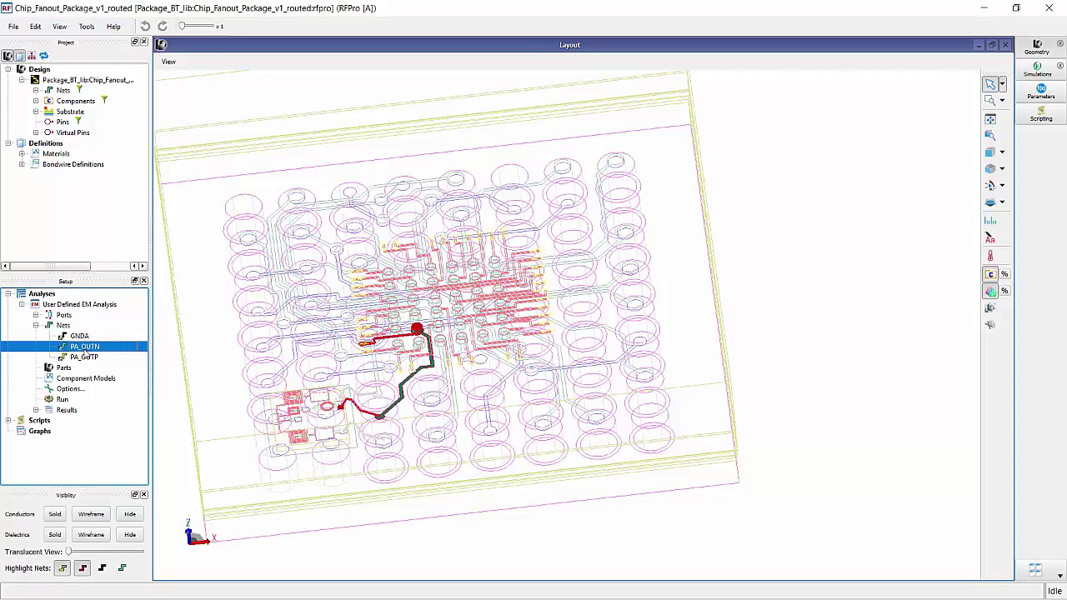
left_click(83, 357, "ctrl")
Plot the S33 and S44 magnitude curves versus frequency
scroll(425, 367, "up", 2)
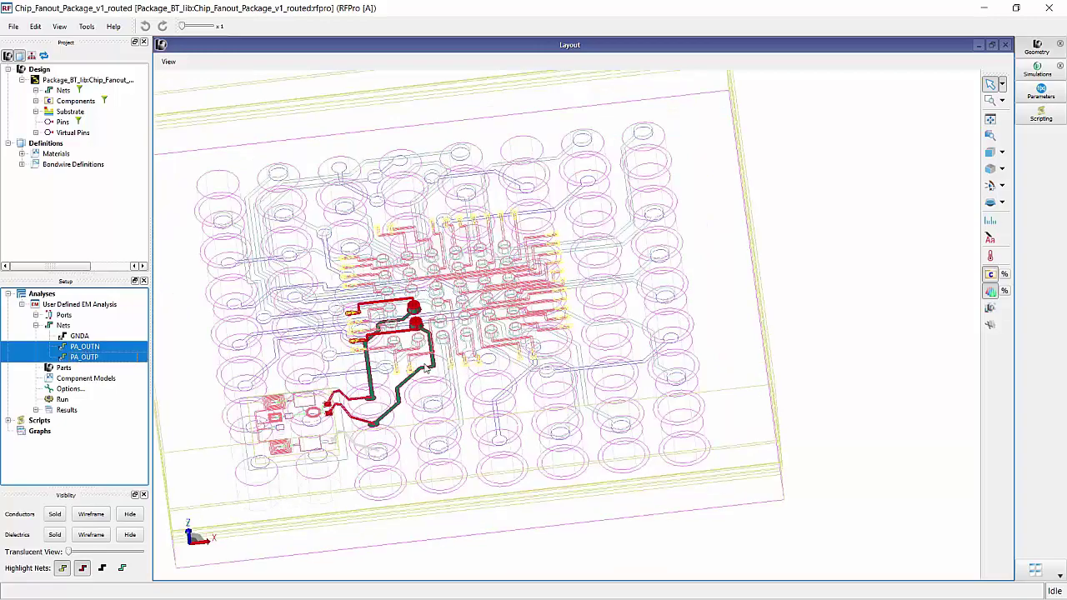
scroll(425, 368, "up", 2)
scroll(425, 367, "up", 2)
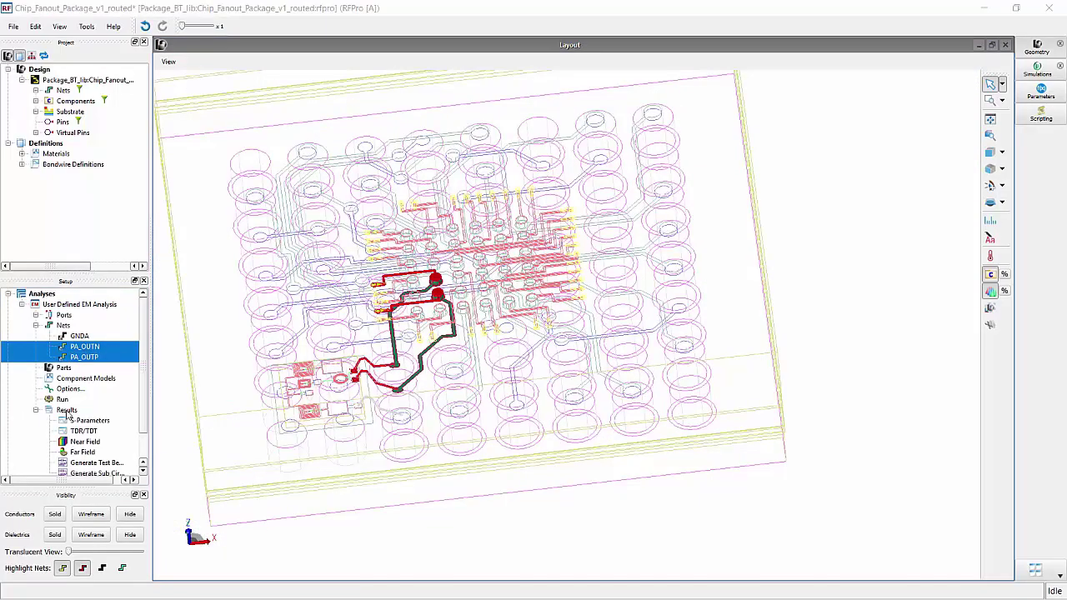
left_click(764, 390)
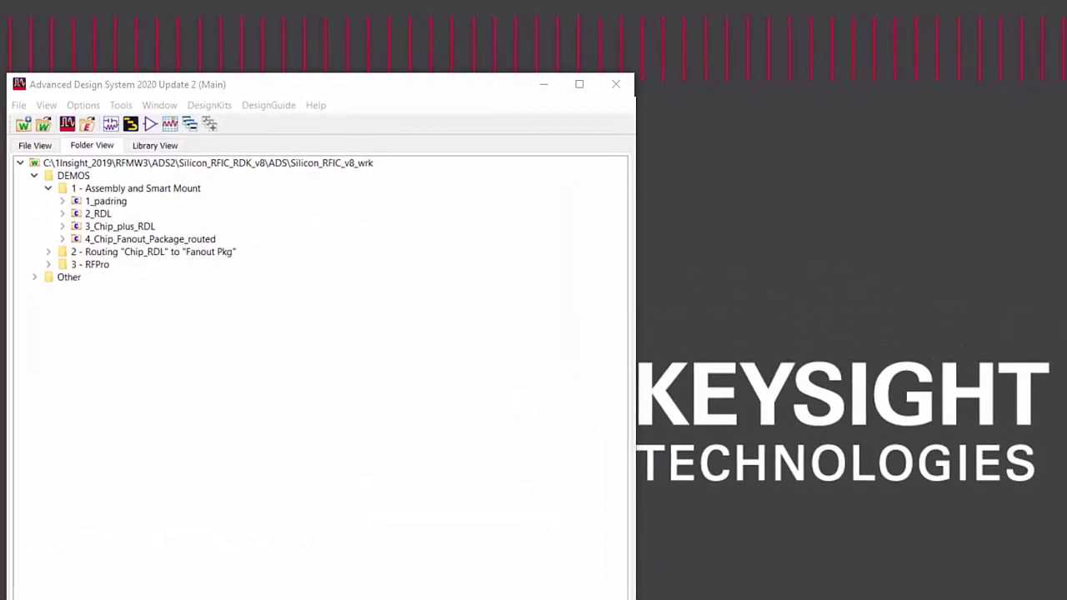
Expand the 1_padring cell and open its layout_em view
left_click(118, 204)
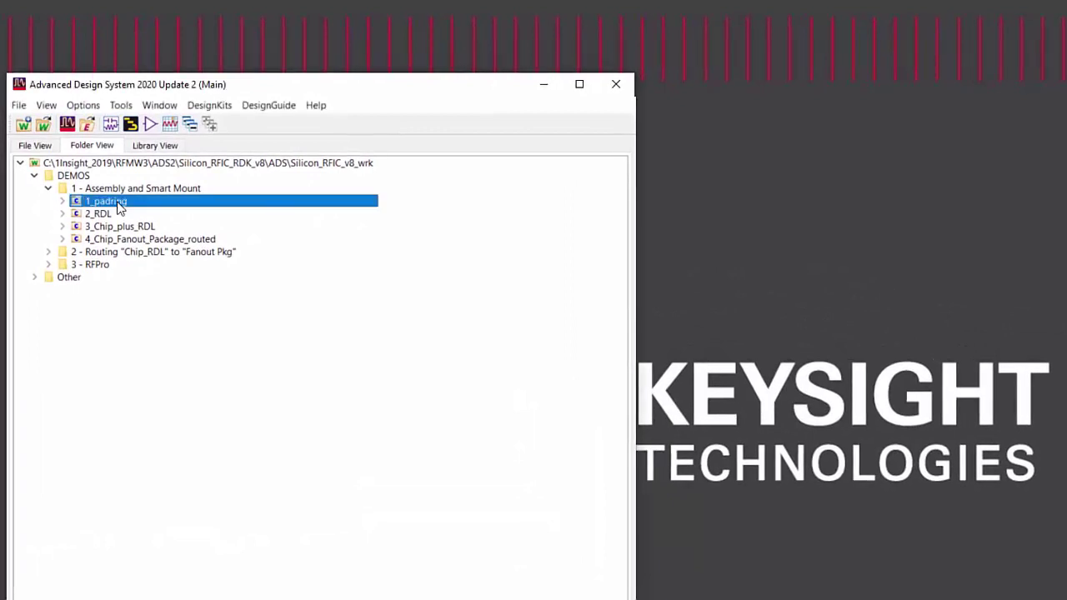
left_click(62, 202)
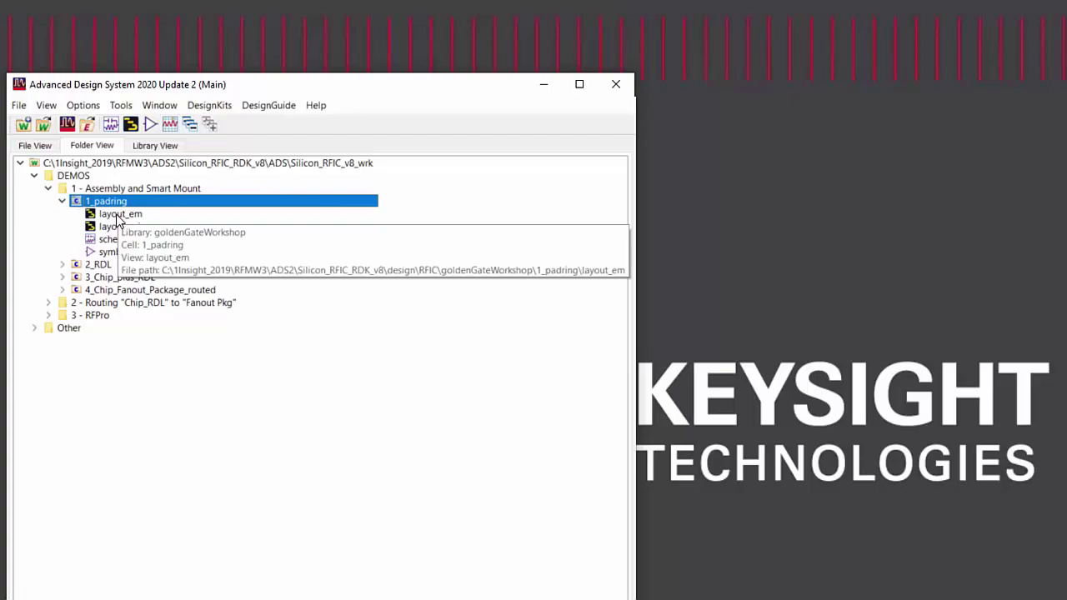
double_click(119, 215)
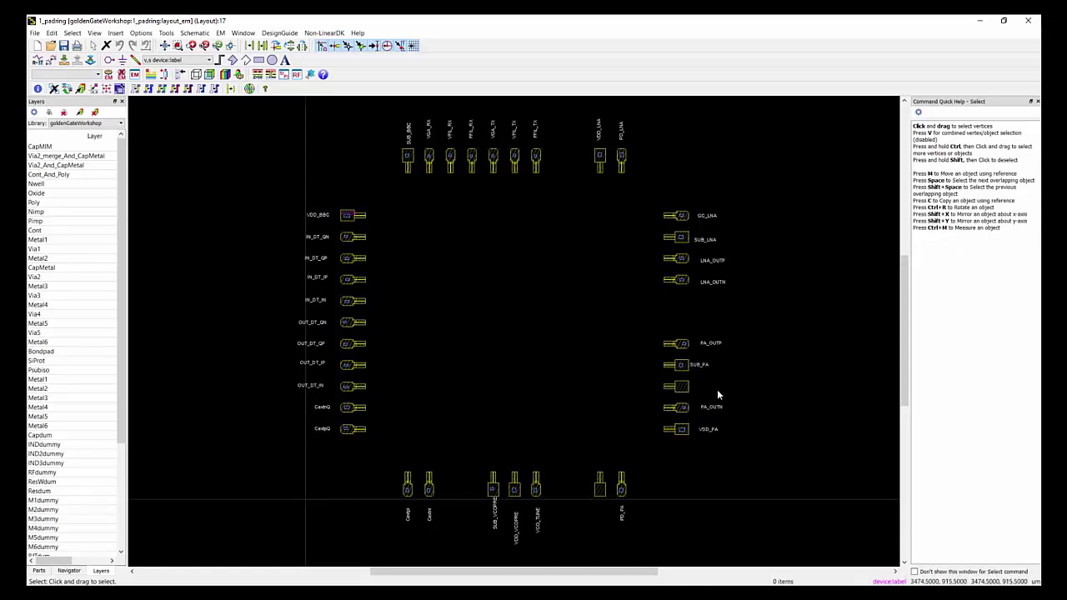
scroll(716, 392, "up", 2)
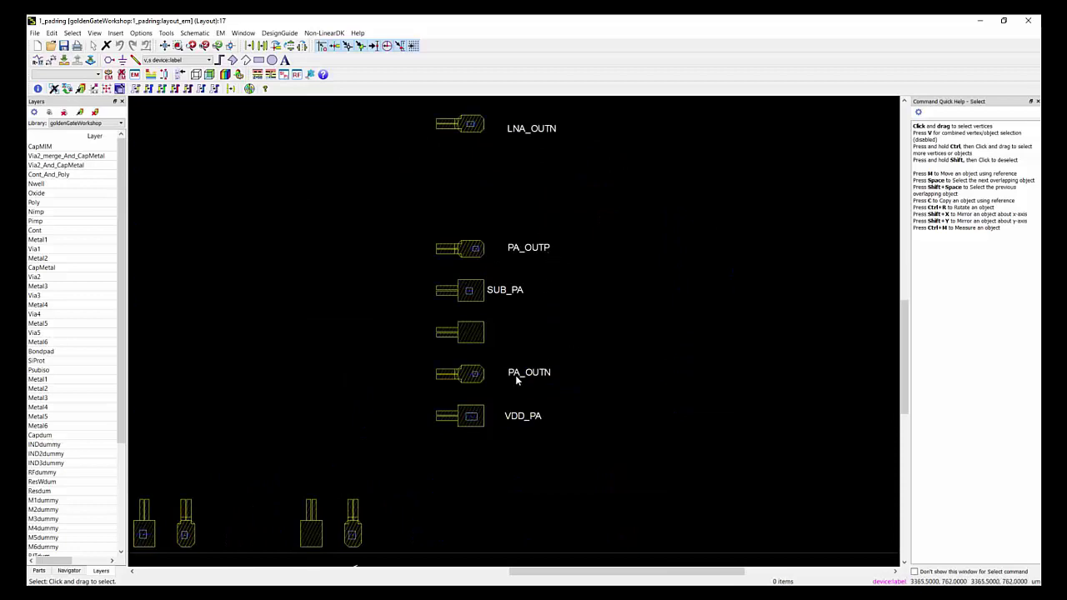
scroll(567, 367, "up", 2)
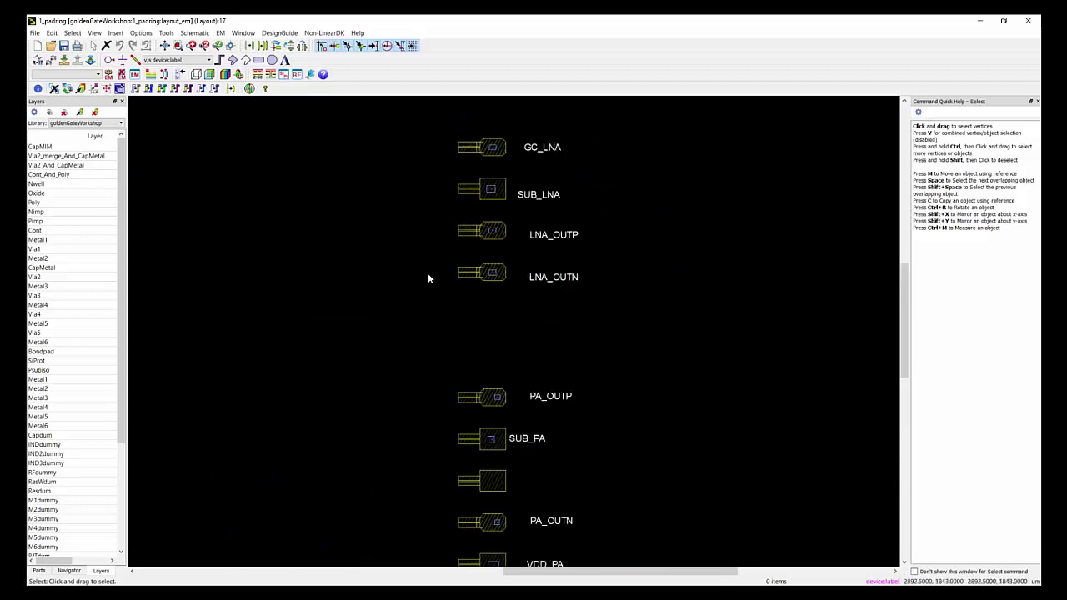
left_click(195, 74)
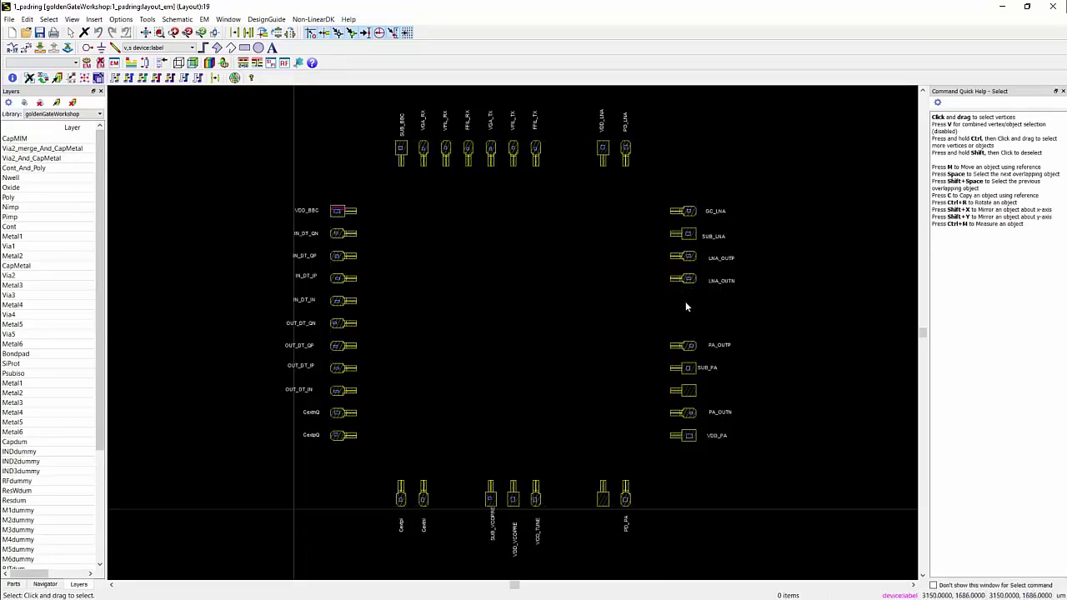
Open the Customize PCell settings from the File menu
left_click(8, 19)
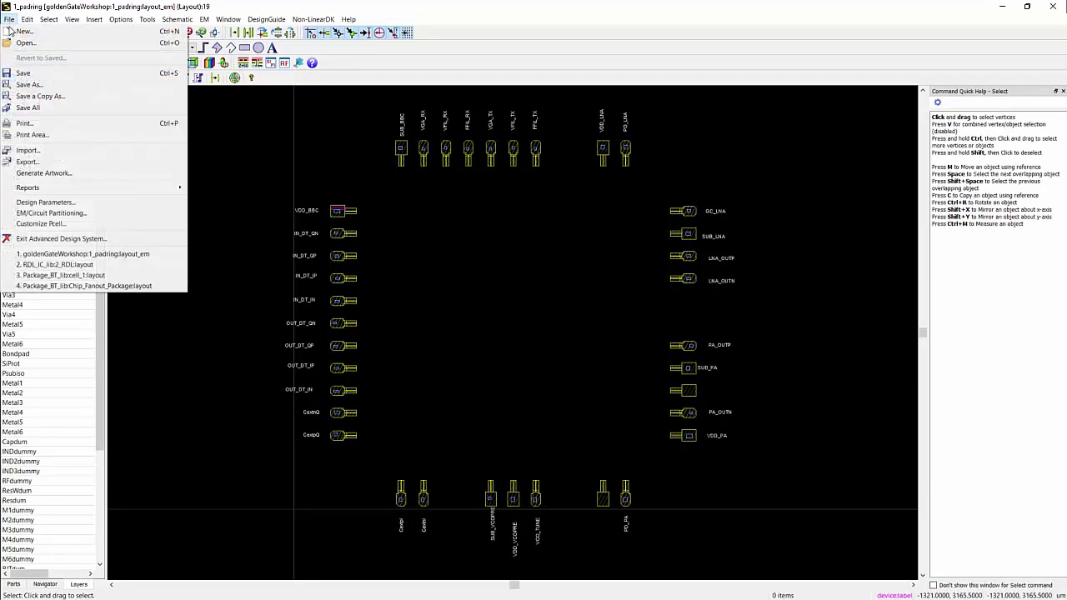
left_click(69, 230)
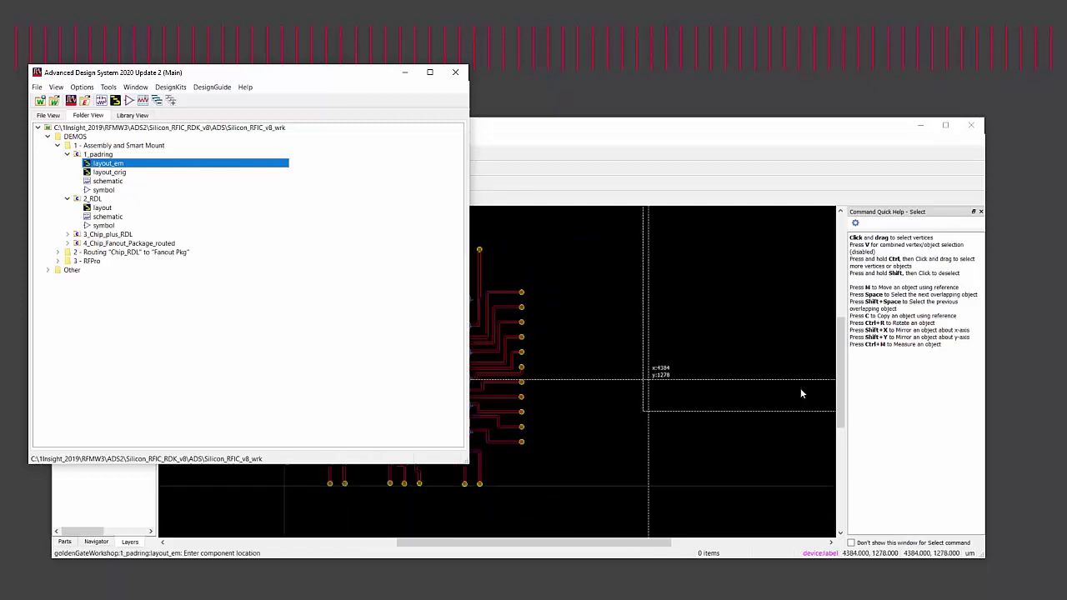
Place the pad ring and move it centred over the RDL chip, aligned with its bondpads
left_click(535, 396)
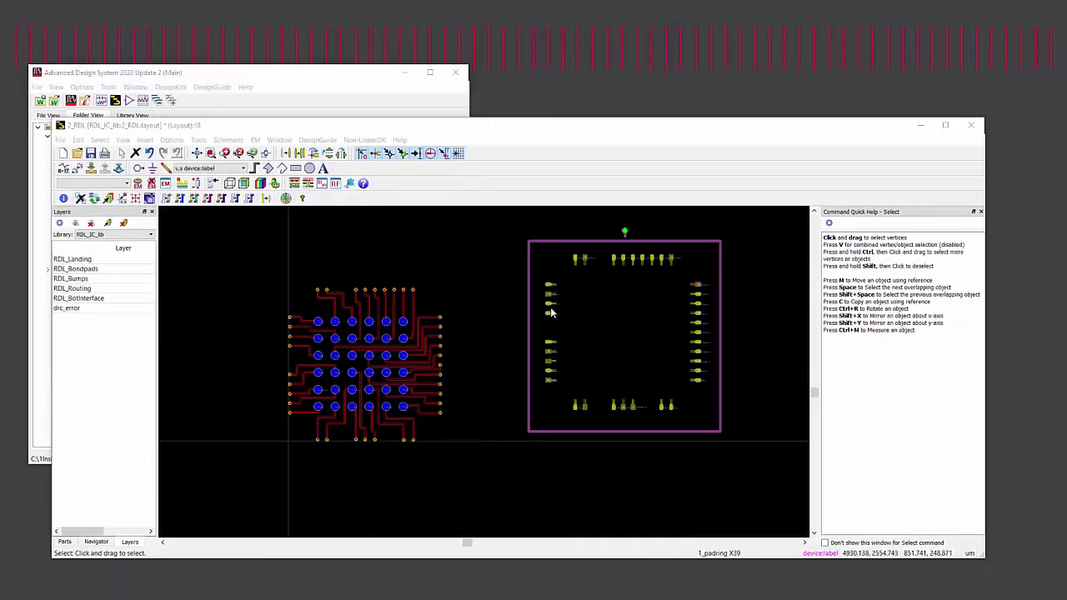
left_click(550, 357)
key("m")
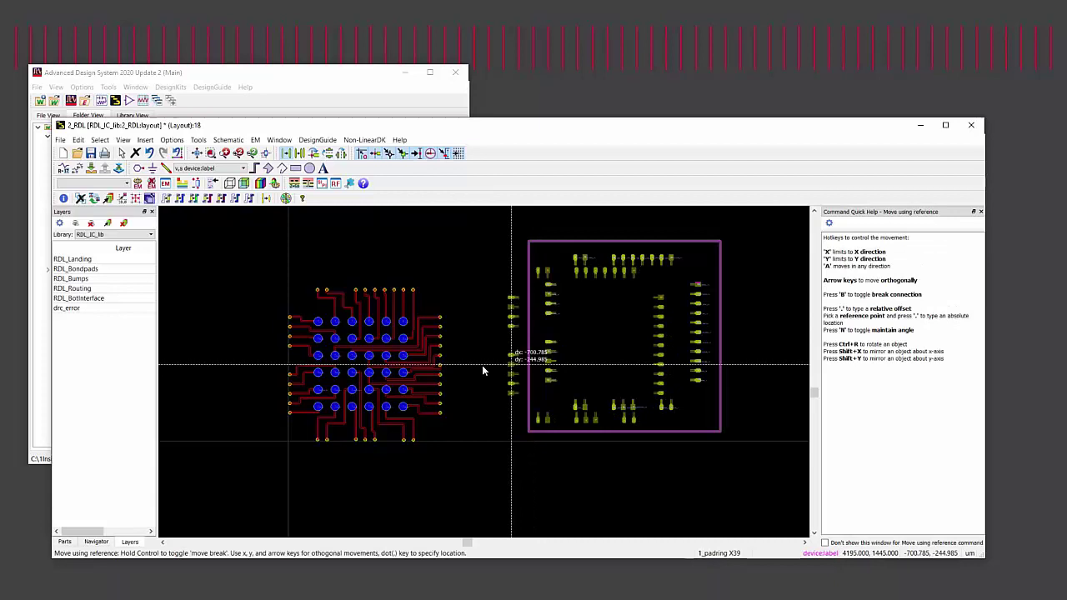
left_click(291, 385)
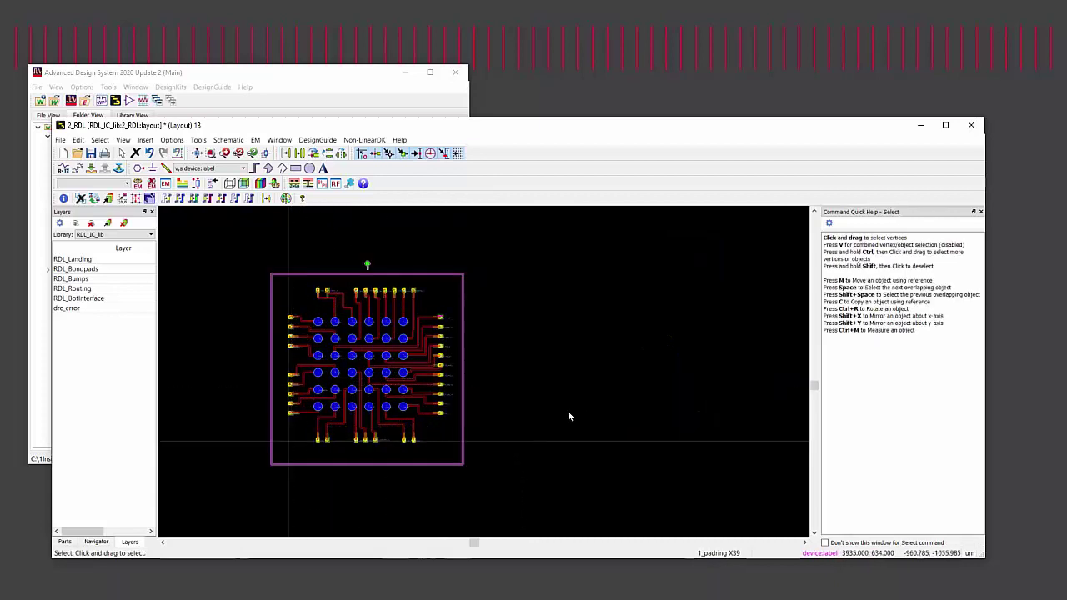
left_click(466, 389)
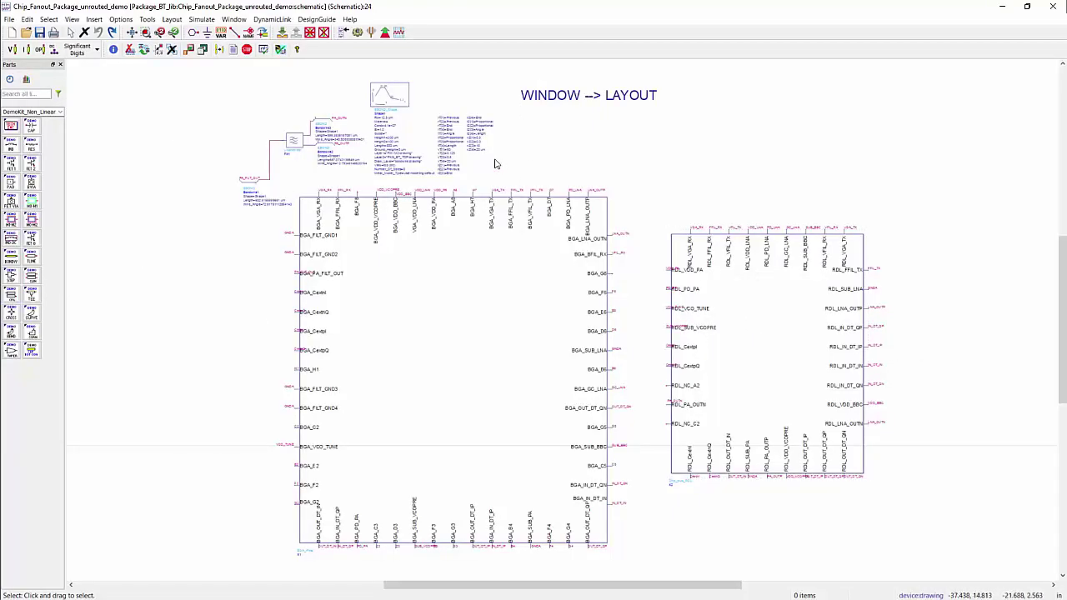
Open the fanout package layout and select unplaced component X2 Chip_plus_RDL
left_click(235, 19)
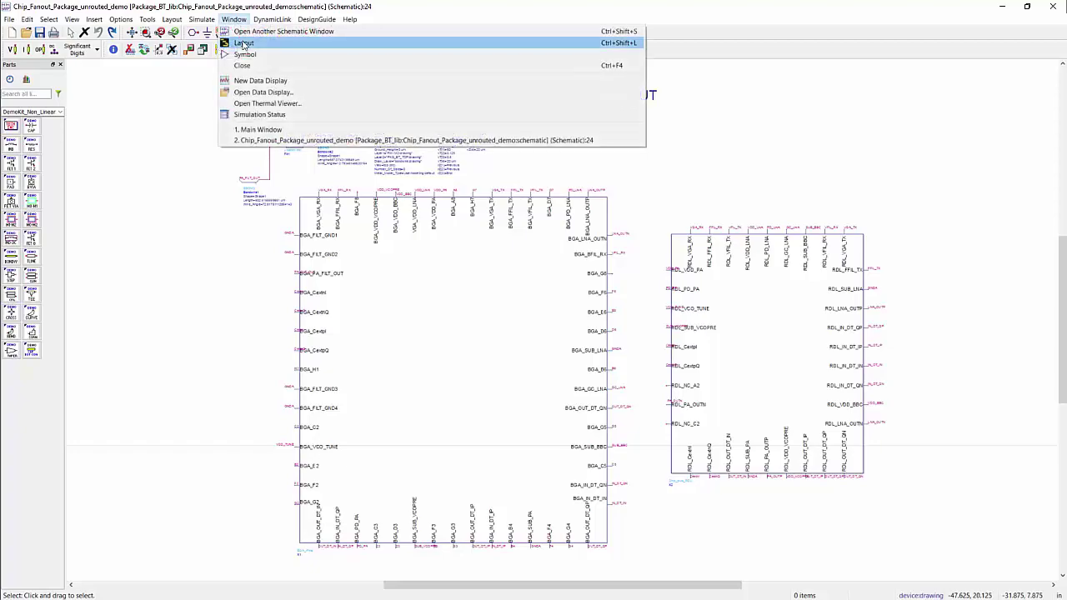
left_click(243, 44)
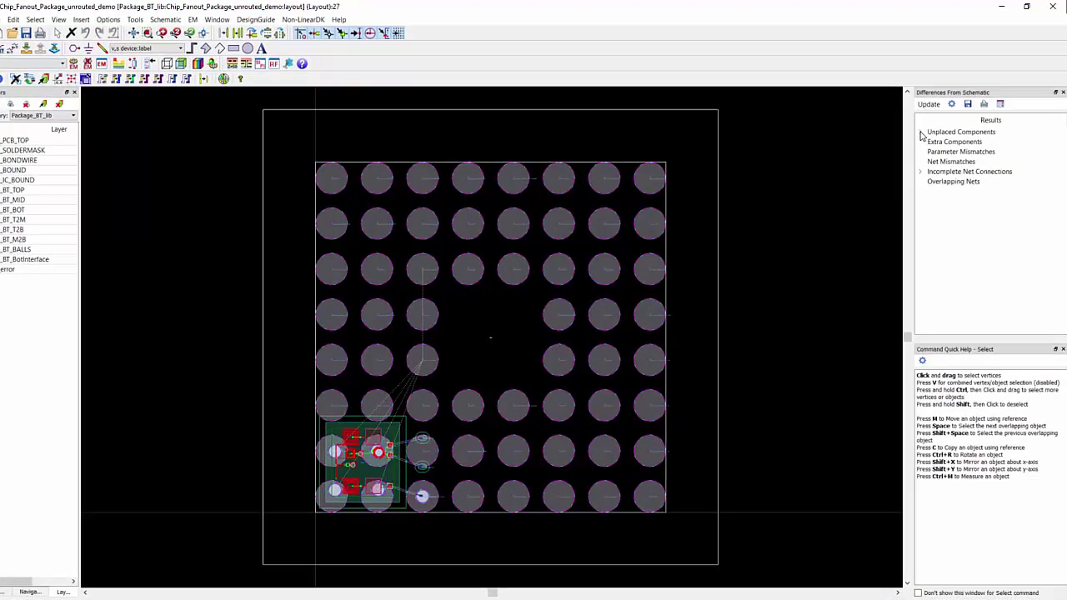
left_click(907, 144)
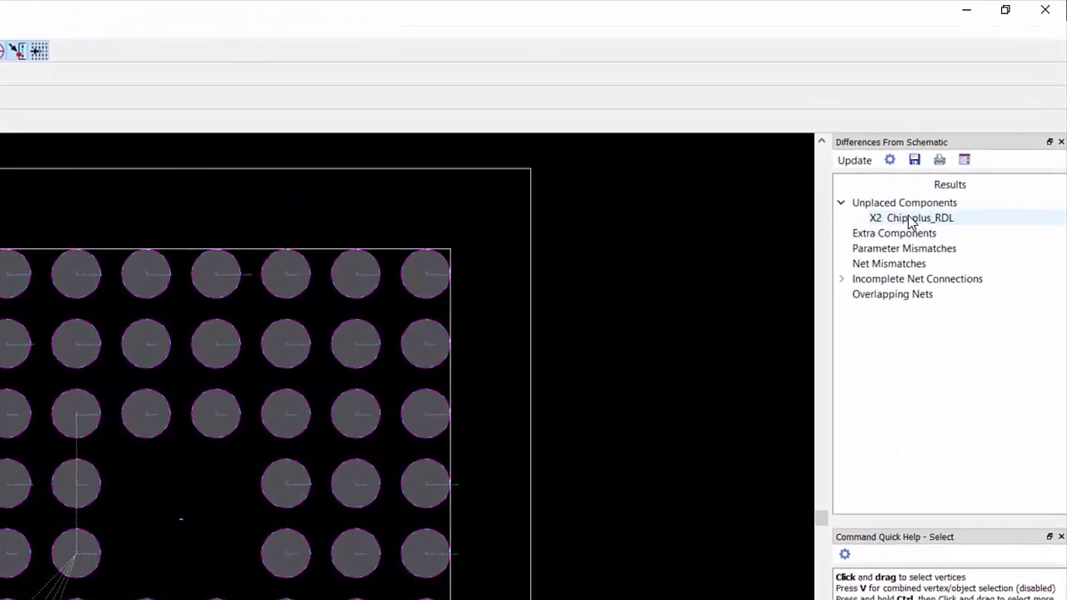
left_click(966, 156)
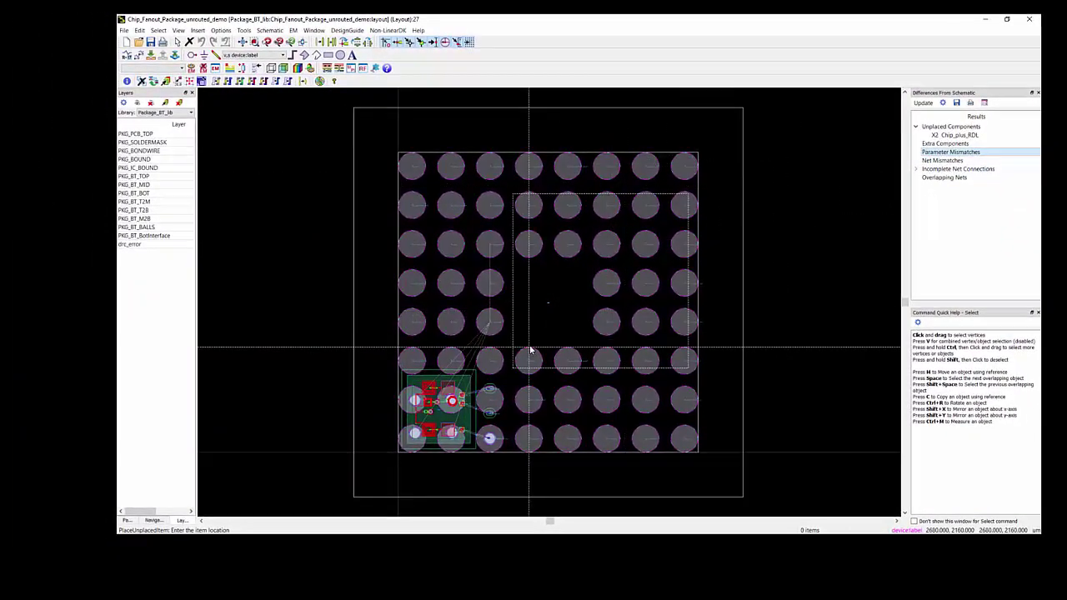
Place Chip_plus_RDL at the package centre and close the differences and help panels
left_click(483, 342)
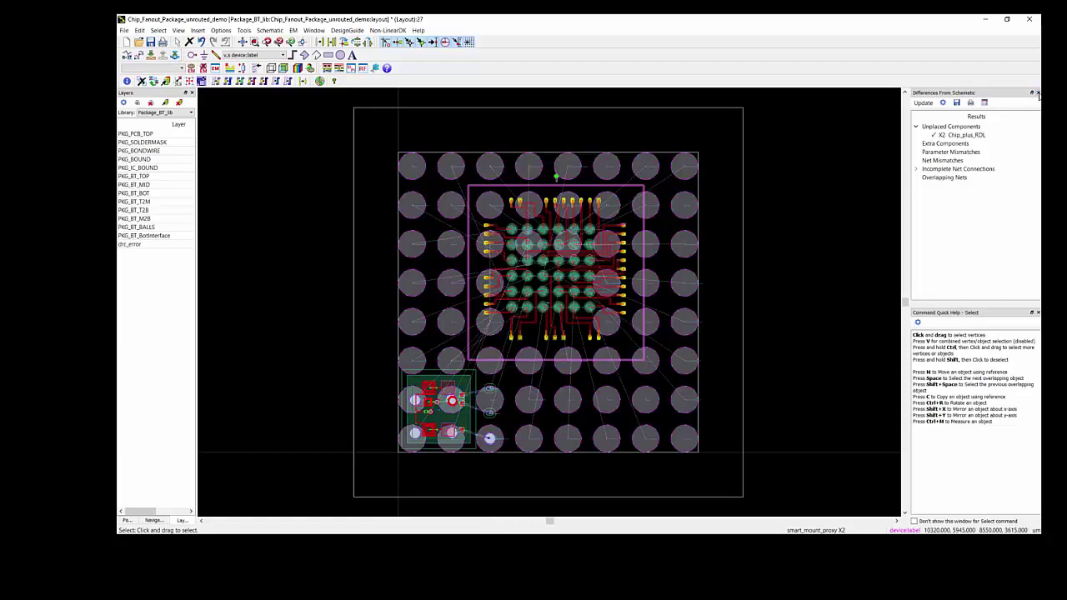
left_click(1037, 92)
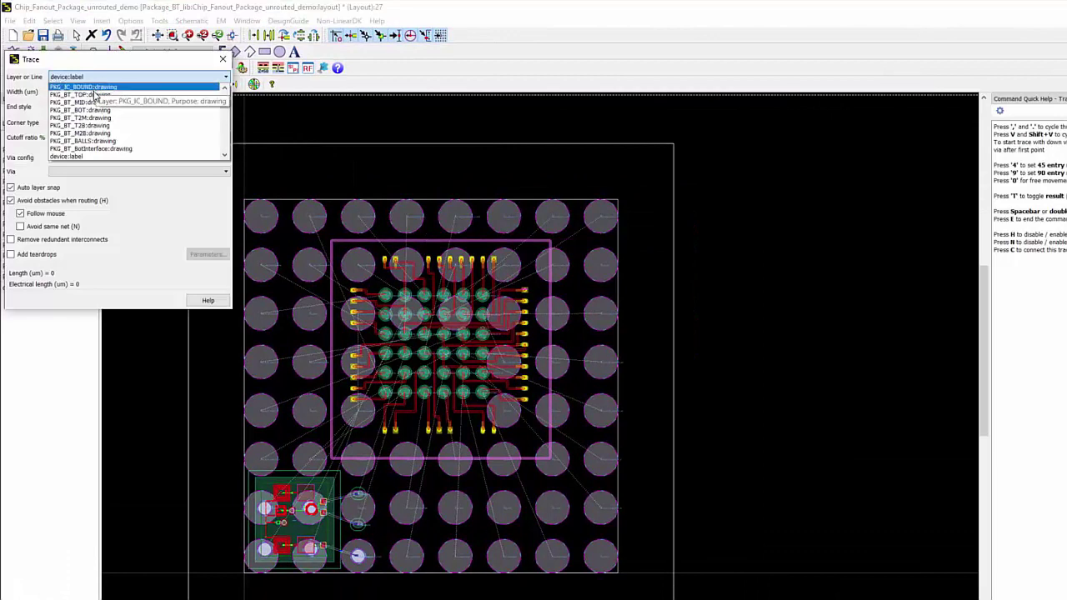
Route PKG_BT_TOP traces from chip pads to package balls, adding a via on the second
left_click(83, 94)
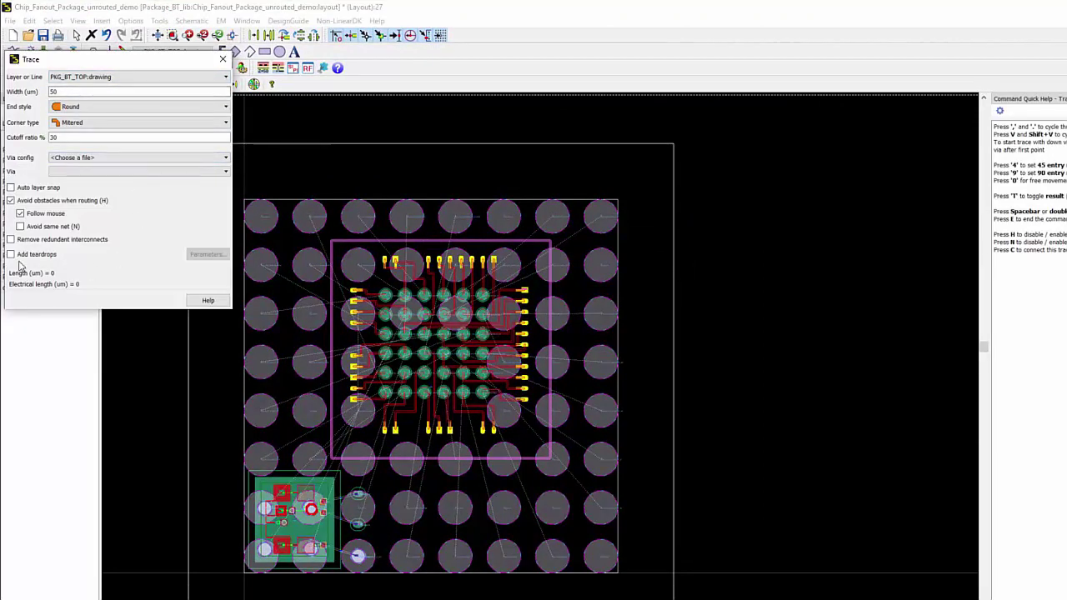
scroll(511, 331, "up", 1)
left_click(511, 332)
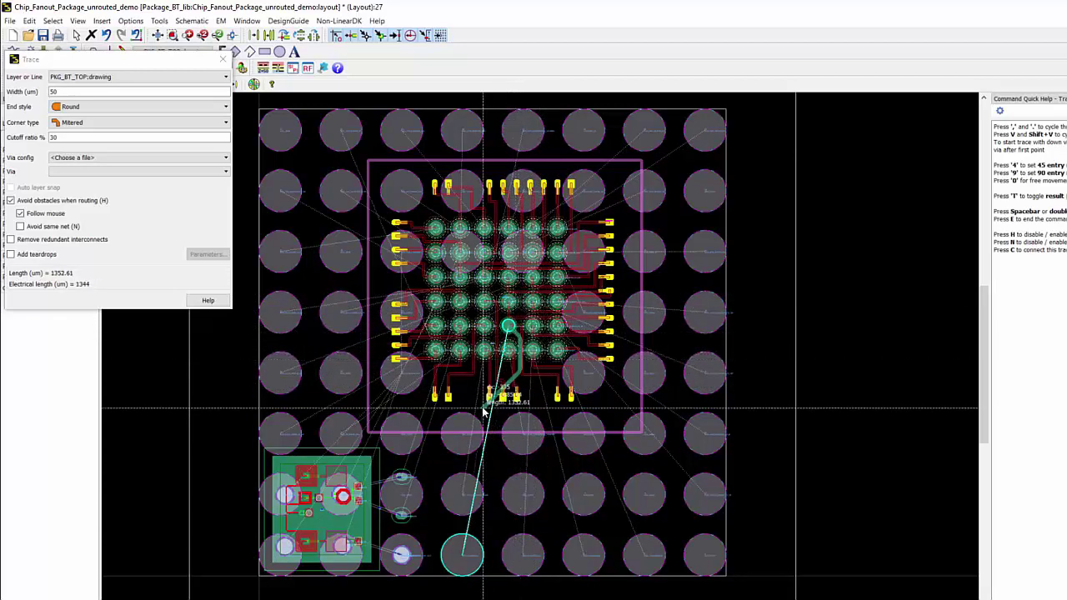
double_click(465, 560)
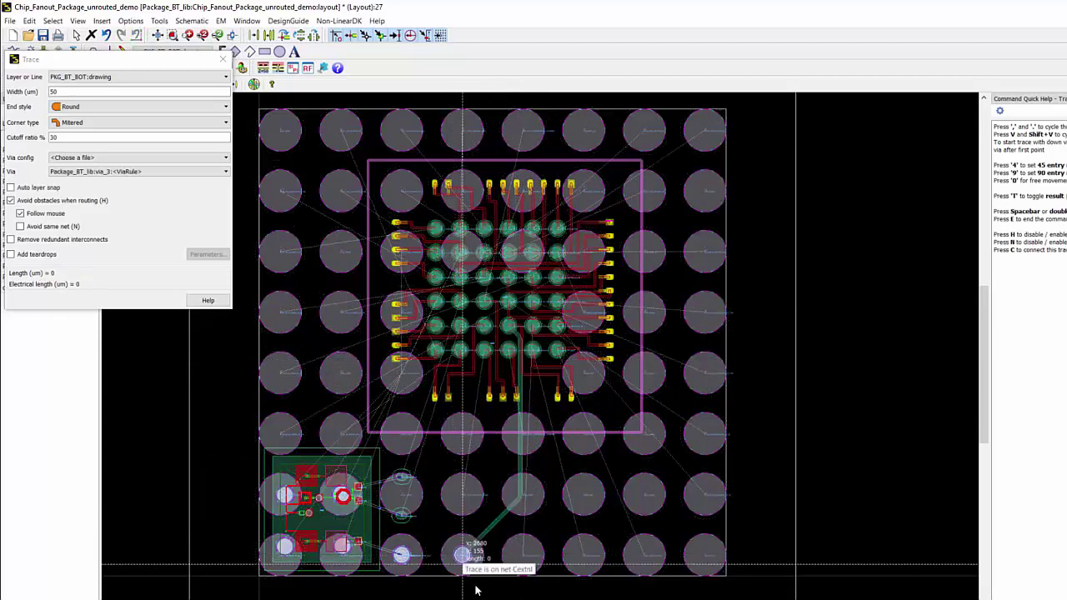
left_click(485, 277)
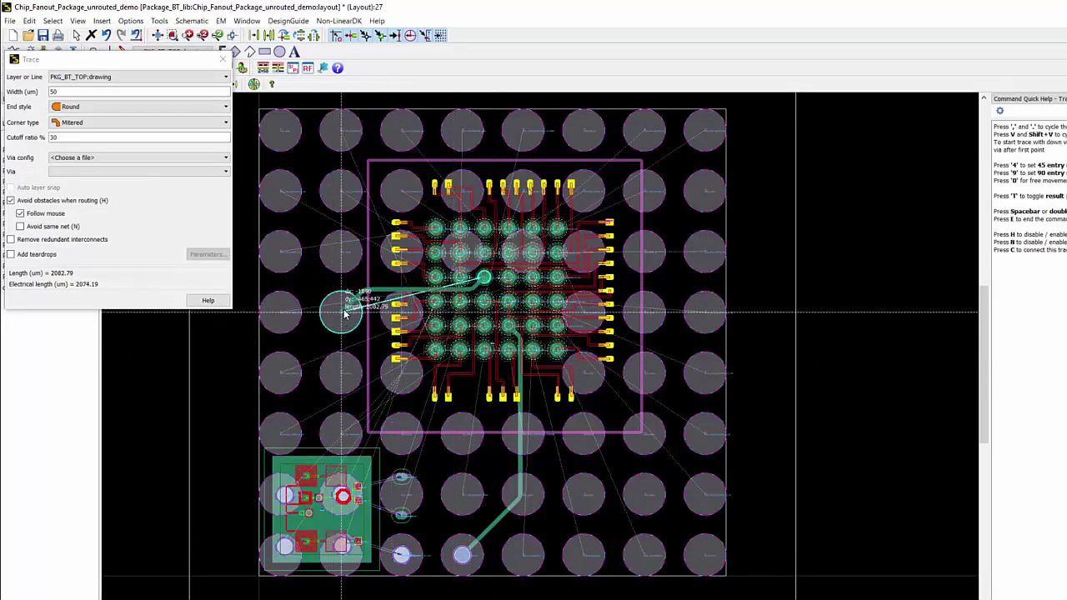
key("v")
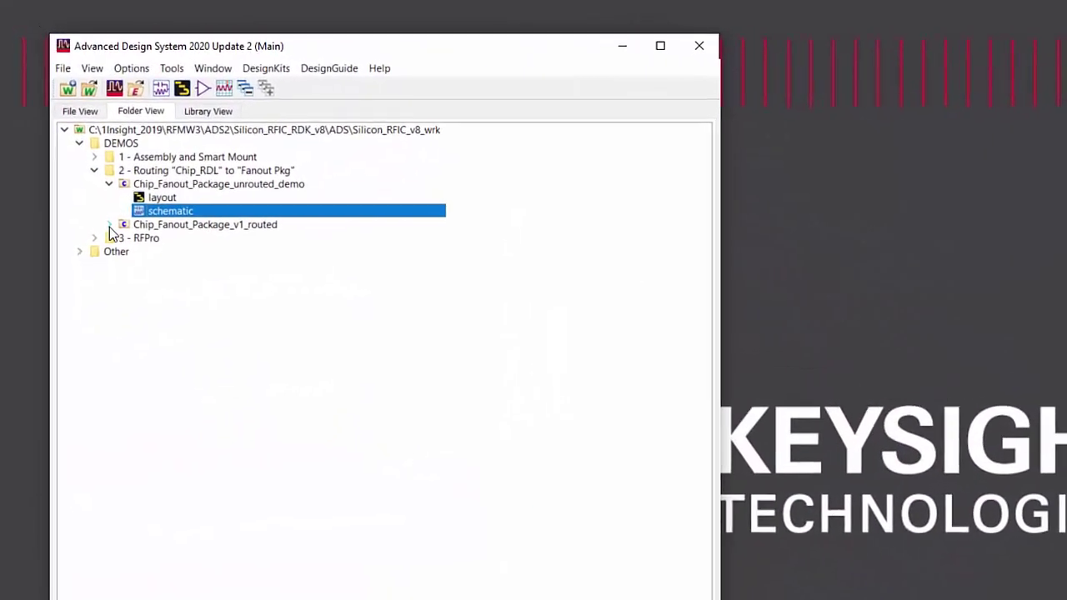
Open the routed package layout, inspect it in 3D, then return to 2D
left_click(110, 225)
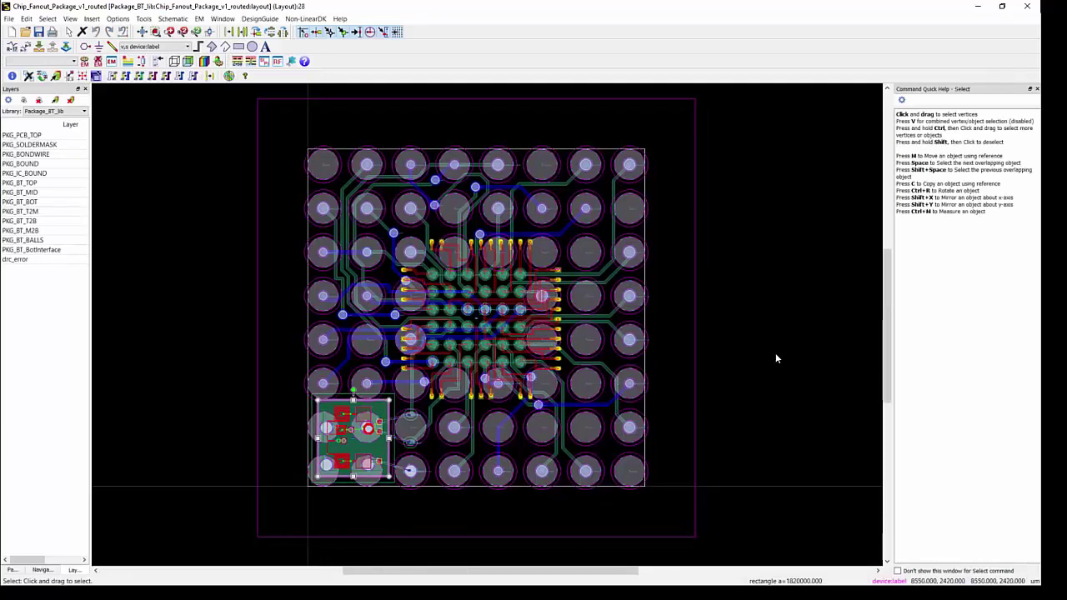
key("ctrl+3")
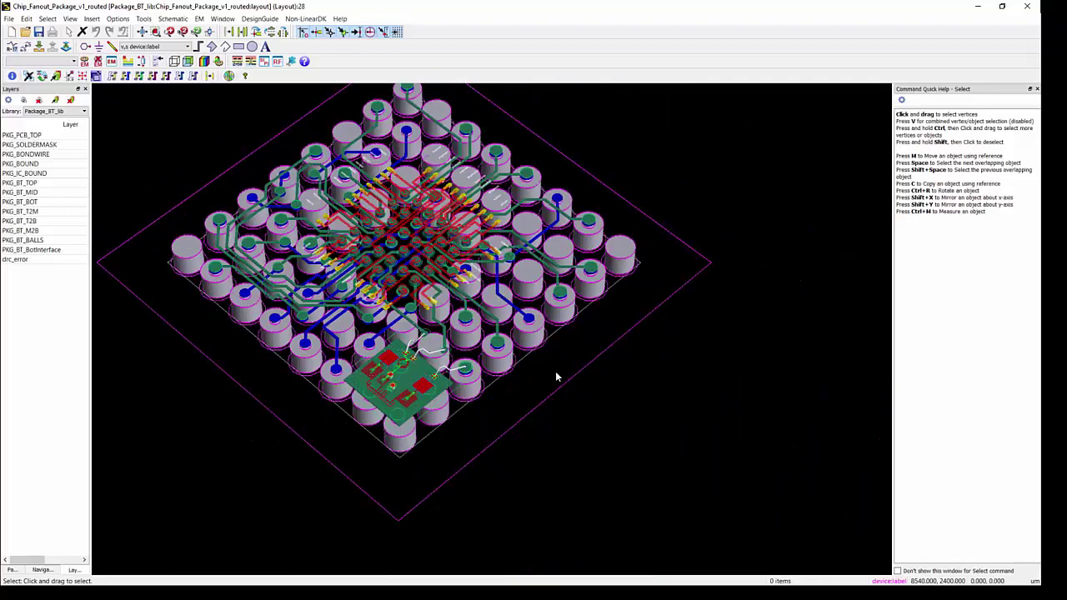
mouse_move(554, 371)
left_mouse_down()
mouse_move(516, 241)
mouse_move(500, 289)
mouse_move(519, 388)
left_mouse_up()
key("Escape")
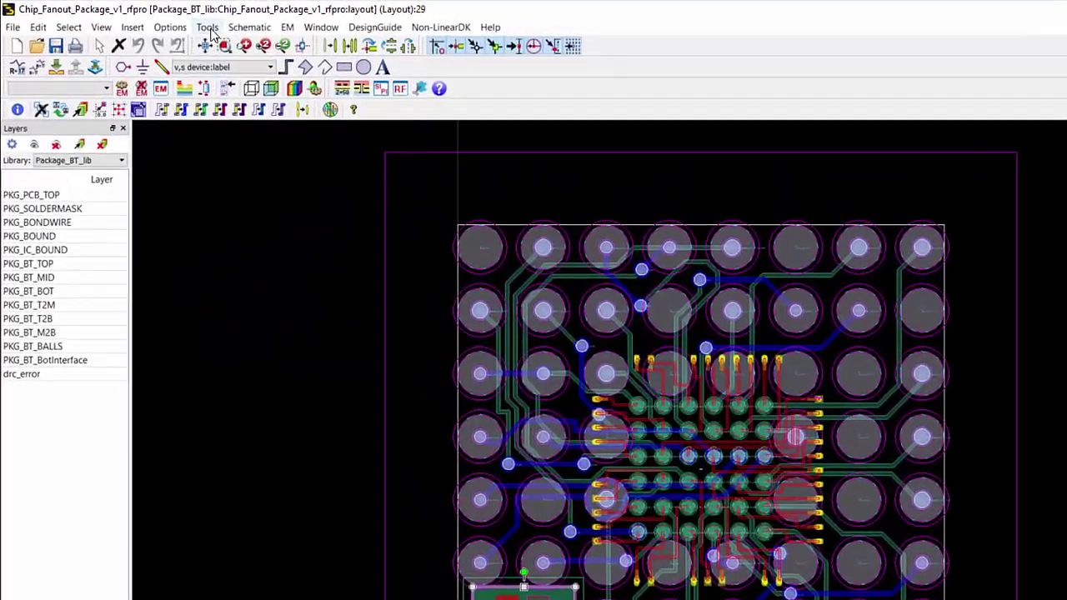
Open the existing rfpro_demo view in RFPro
left_click(208, 27)
mouse_move(344, 229)
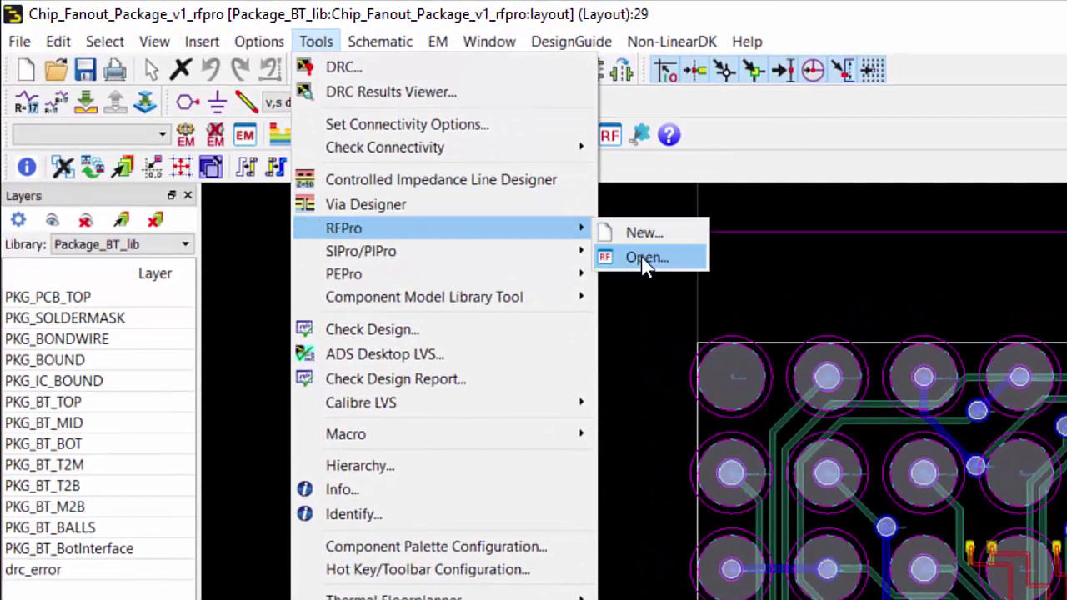
left_click(644, 256)
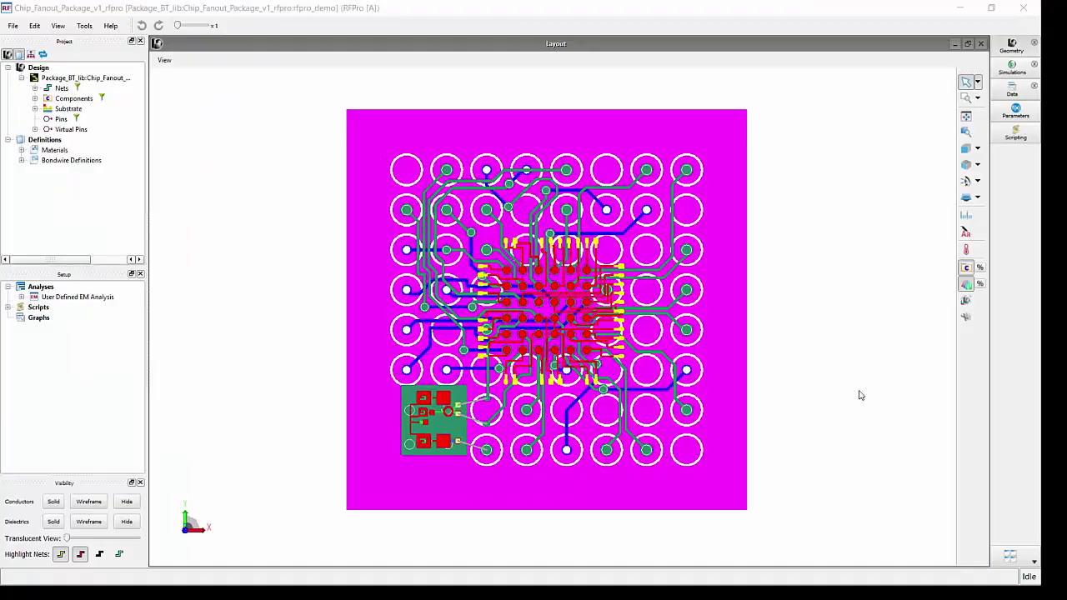
Expand the User Defined EM Analysis to reveal its Nets list
left_click_drag(861, 395, 759, 381)
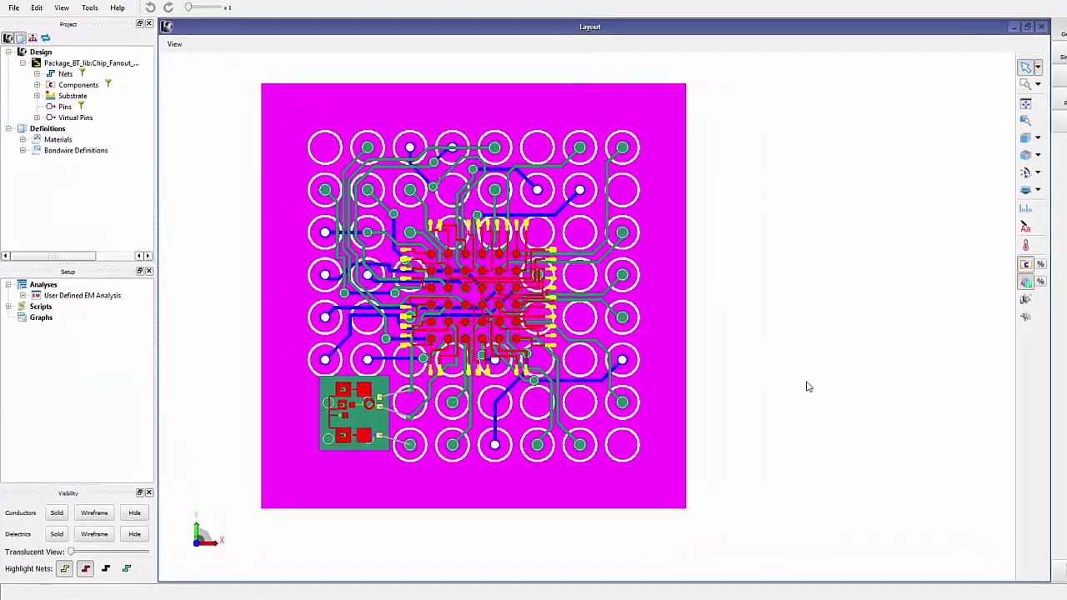
left_click(100, 295)
double_click(109, 295)
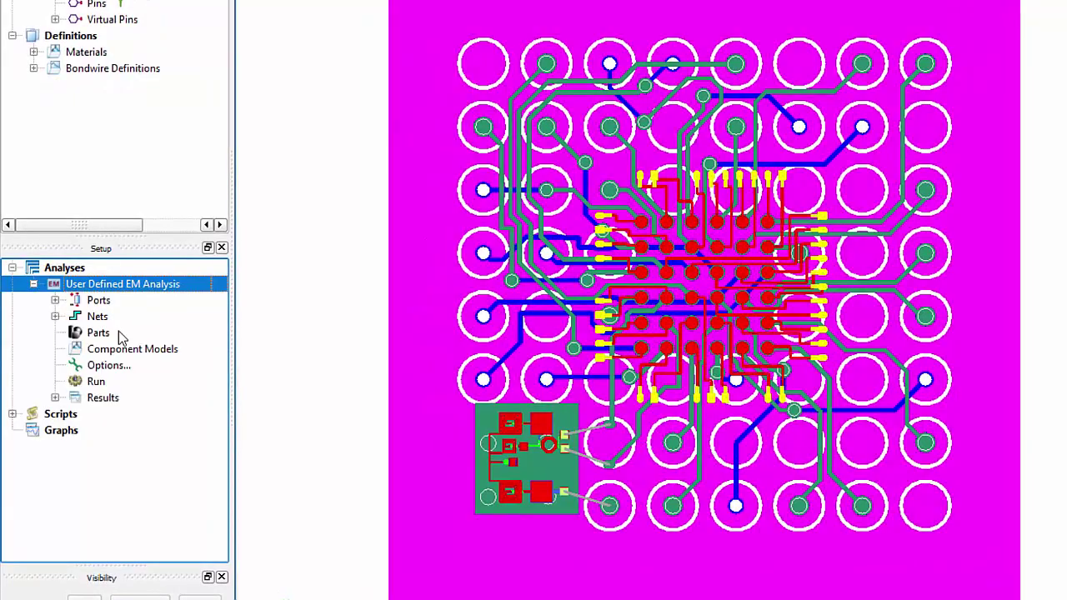
left_click(54, 331)
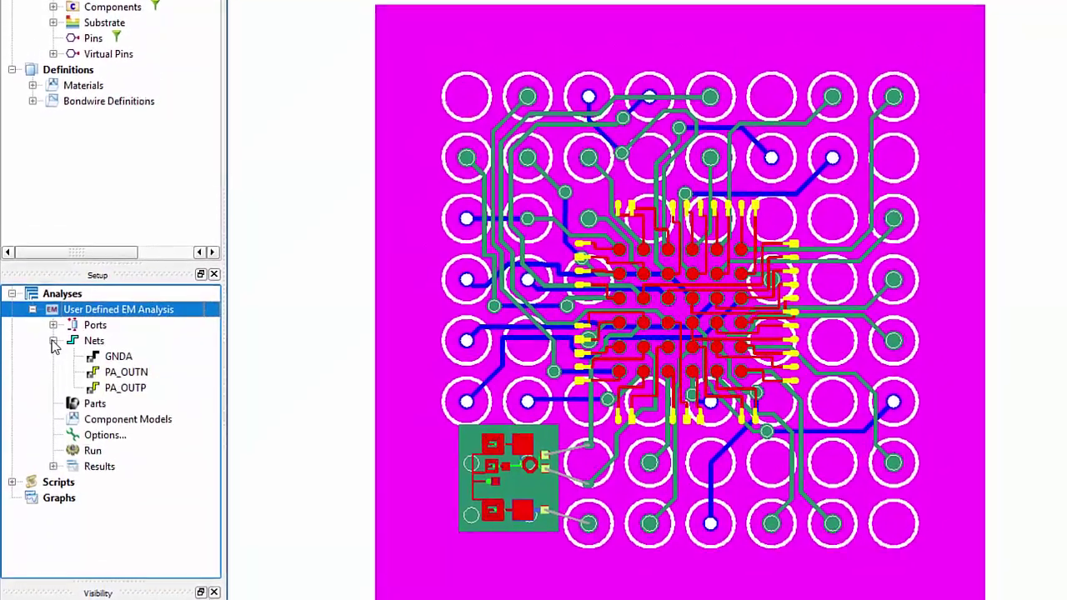
Drag the PA_OUTN and PA_OUTP design nets into the analysis Nets alongside GNDA
left_click(123, 407)
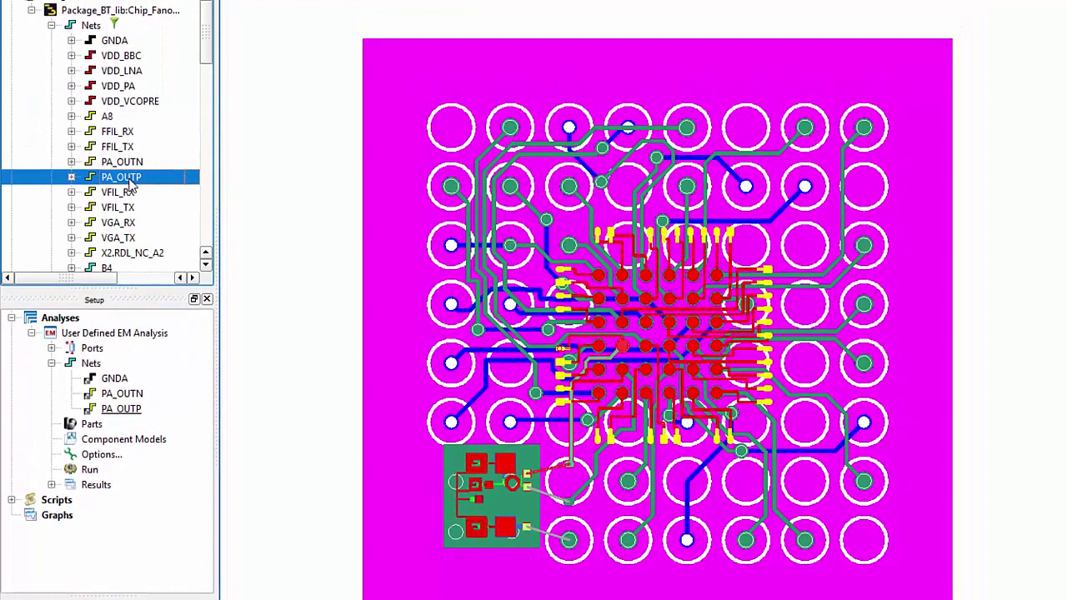
left_click(127, 163)
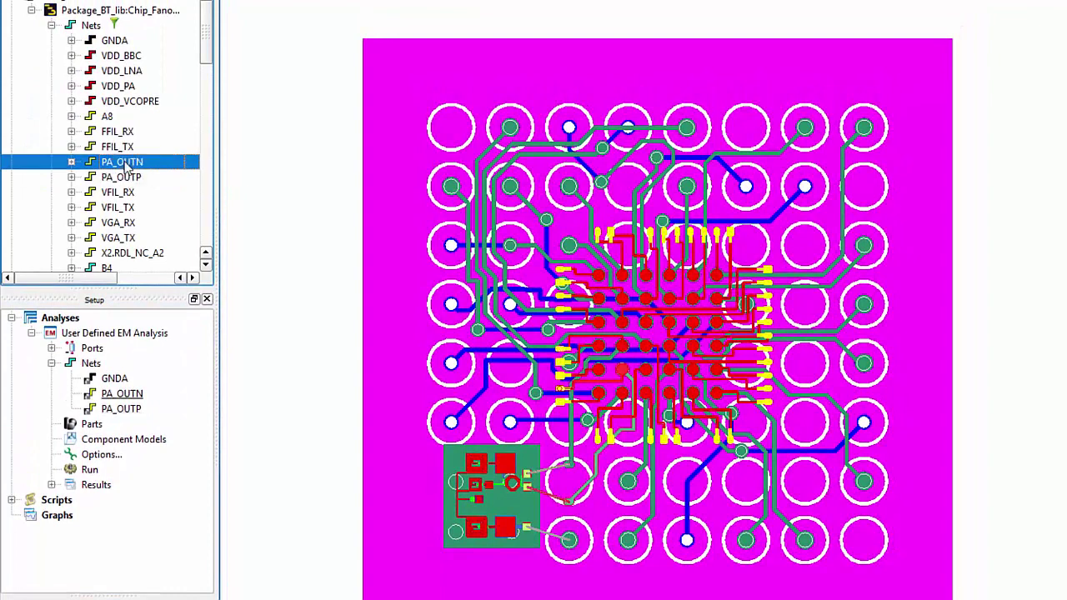
left_click(135, 178, "shift")
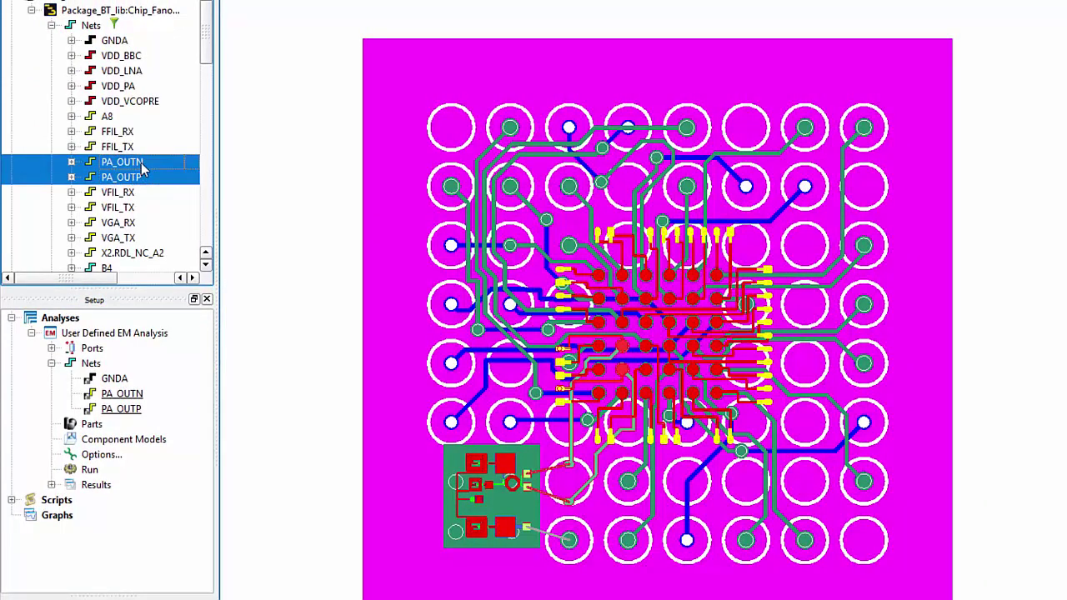
mouse_move(140, 176)
left_mouse_down()
mouse_move(154, 295)
mouse_move(86, 381)
mouse_move(58, 367)
left_mouse_up()
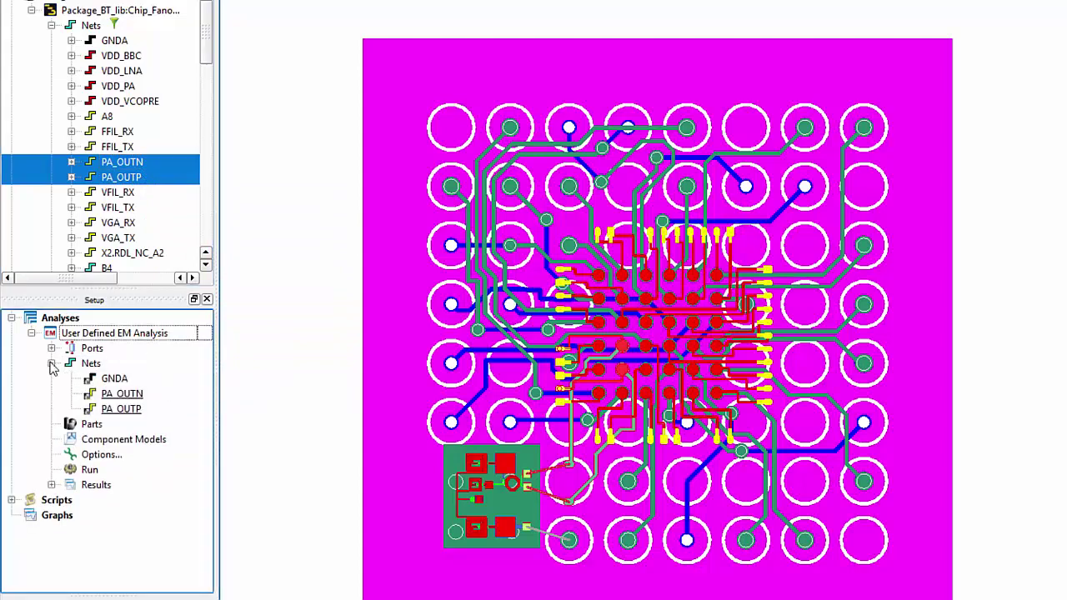
left_click(132, 397)
left_click(119, 412)
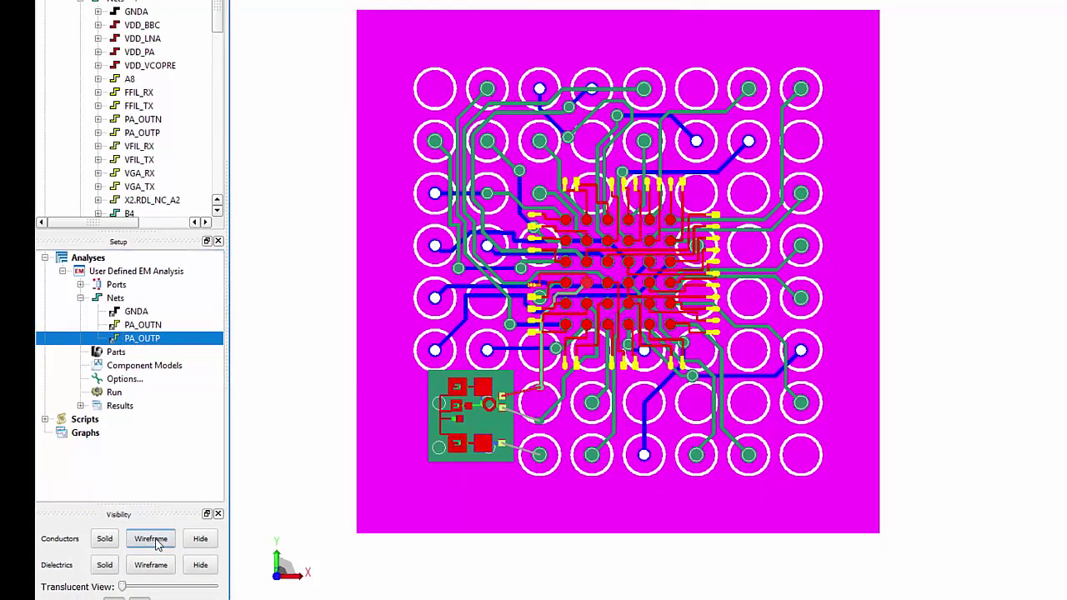
Show the board conductors as wireframe and highlight both PA_OUTN and PA_OUTP traces
left_click(153, 540)
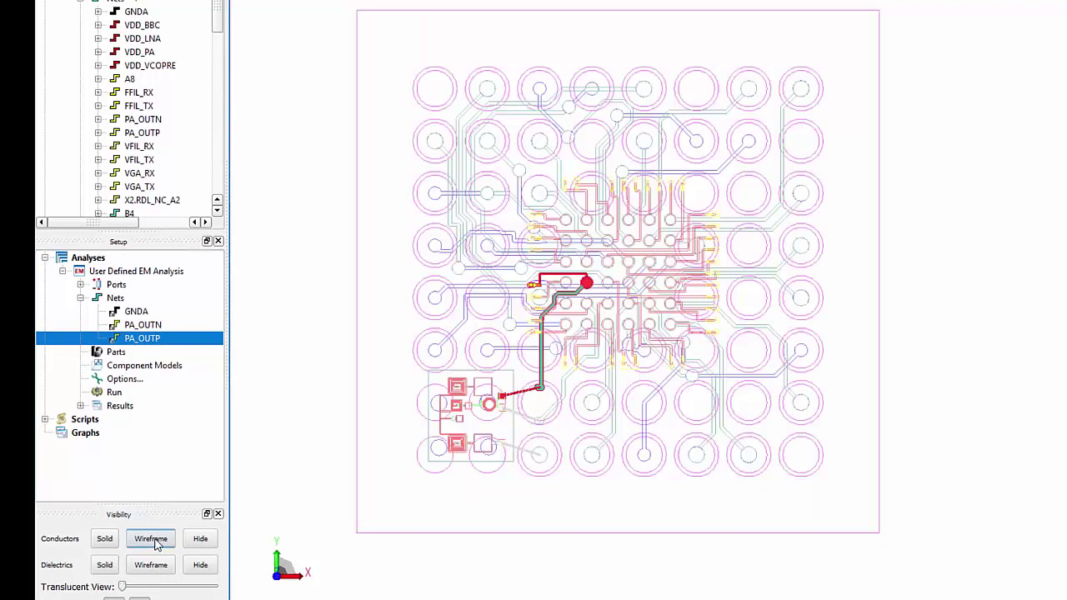
left_click(143, 325, "ctrl")
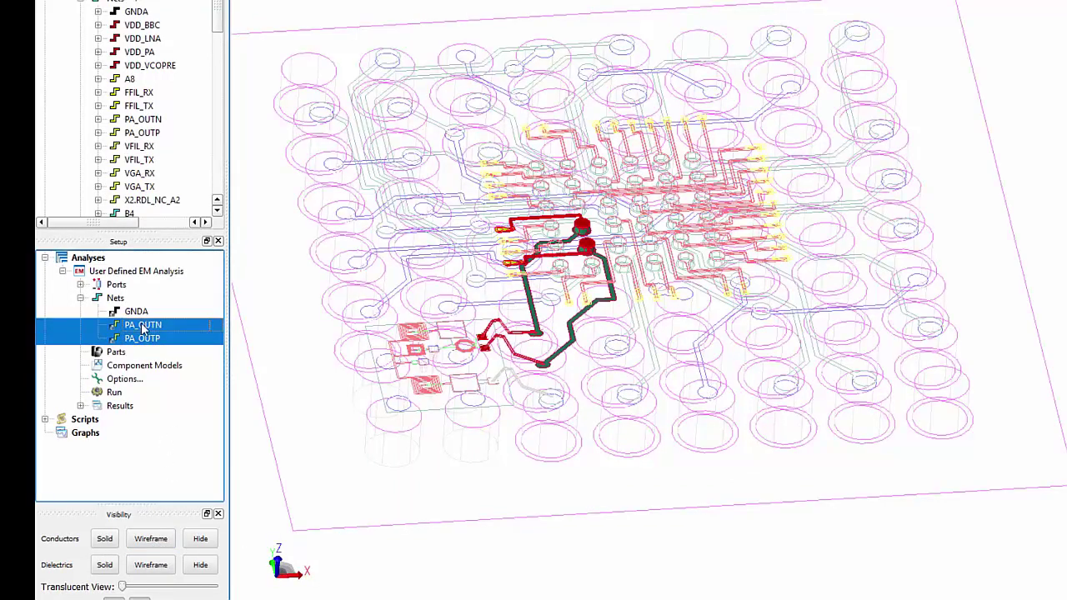
scroll(550, 342, "up", 3)
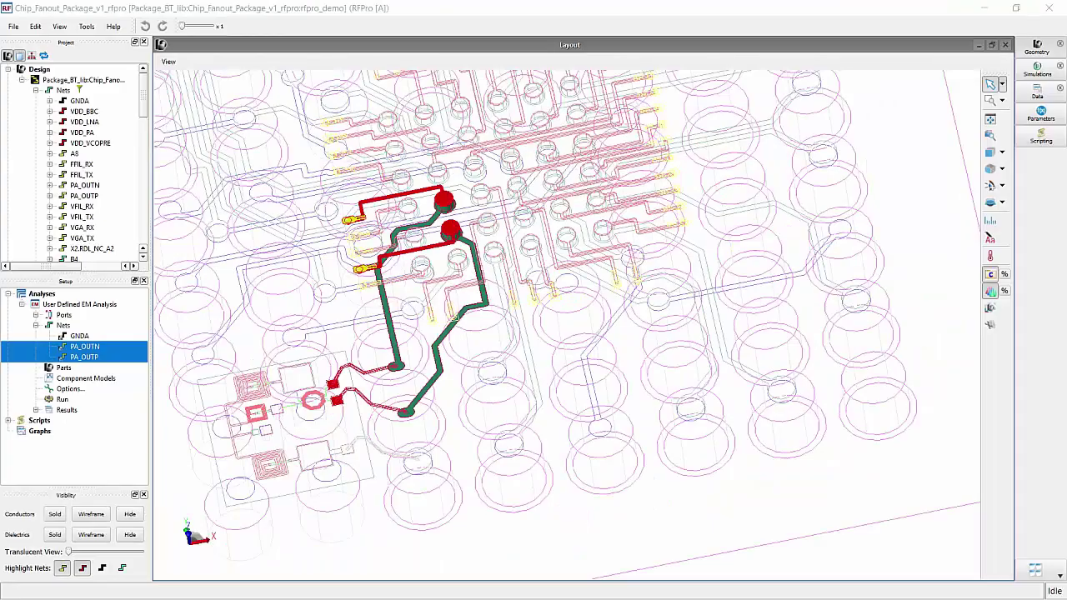
Keep FEM as the simulator preset in the EM analysis options
double_click(70, 389)
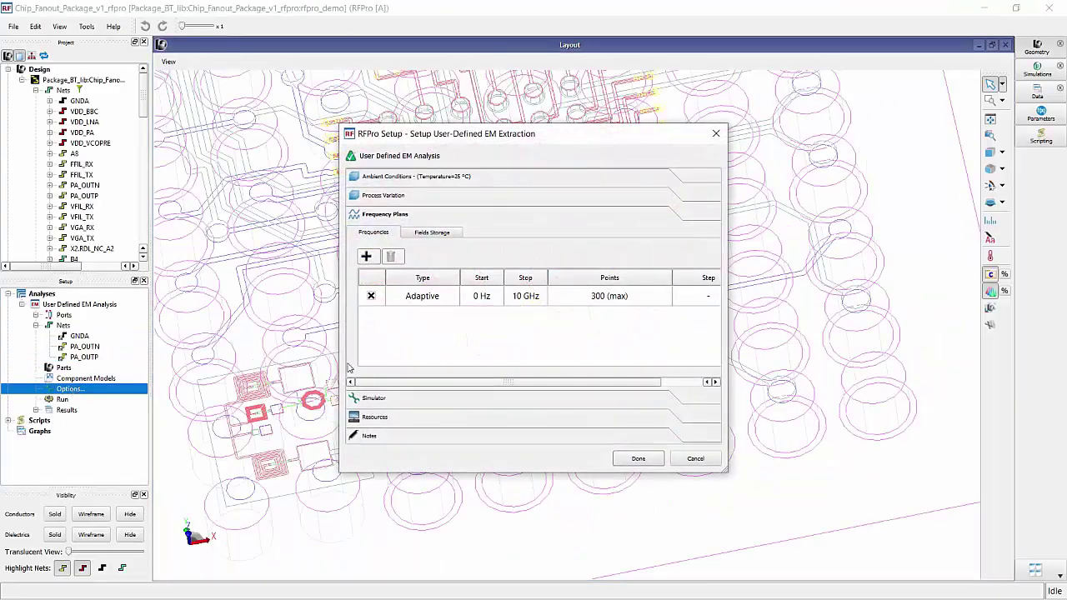
left_click(493, 404)
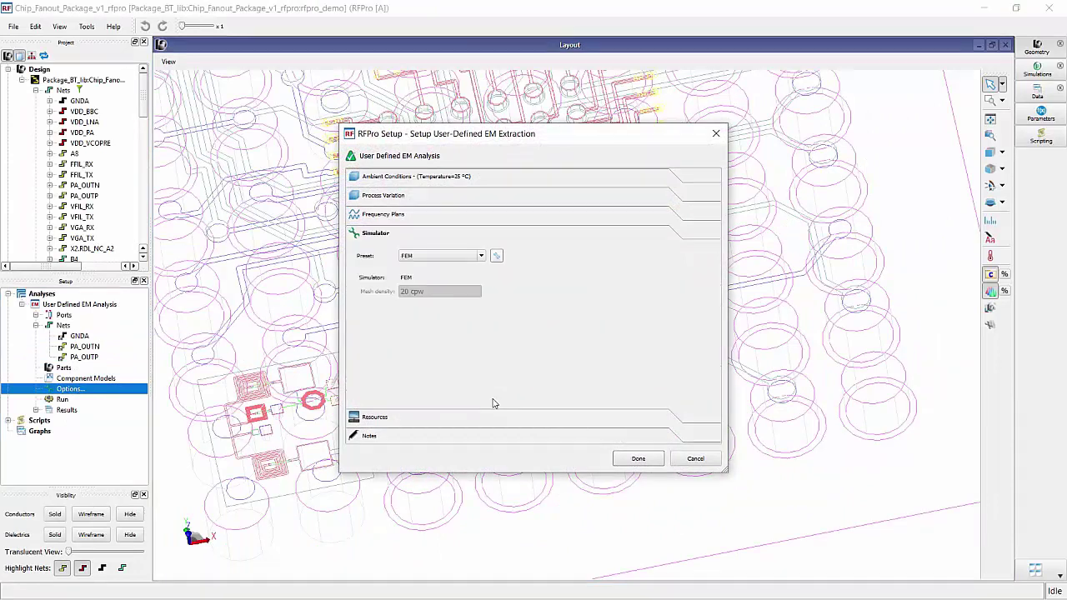
left_click(408, 260)
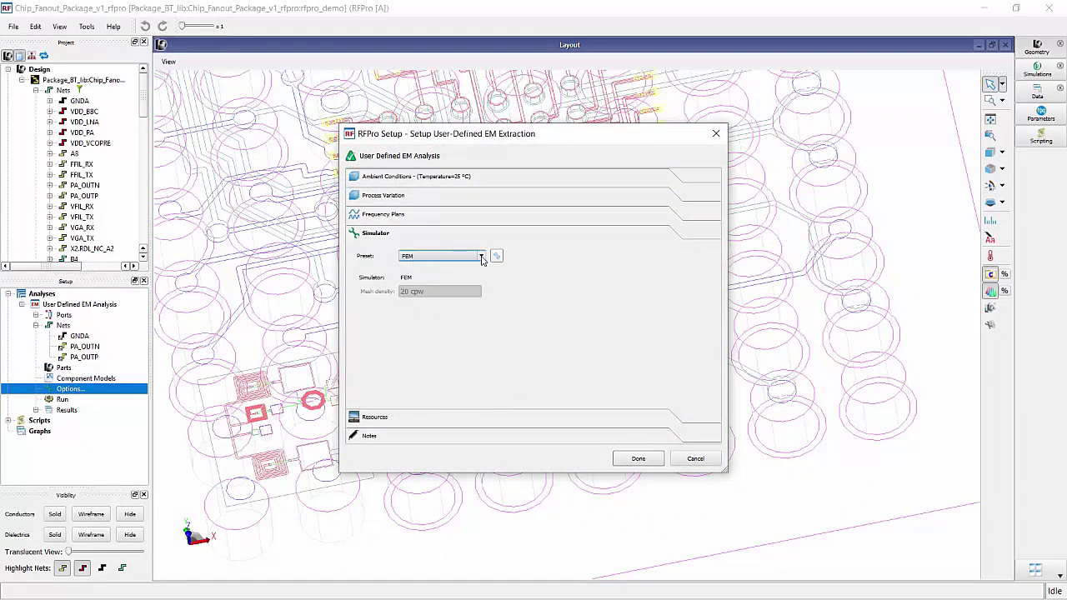
left_click(482, 258)
left_click(408, 287)
Review the advanced FEM mesh and refinement settings, accept the setup, and select Run
left_click(495, 256)
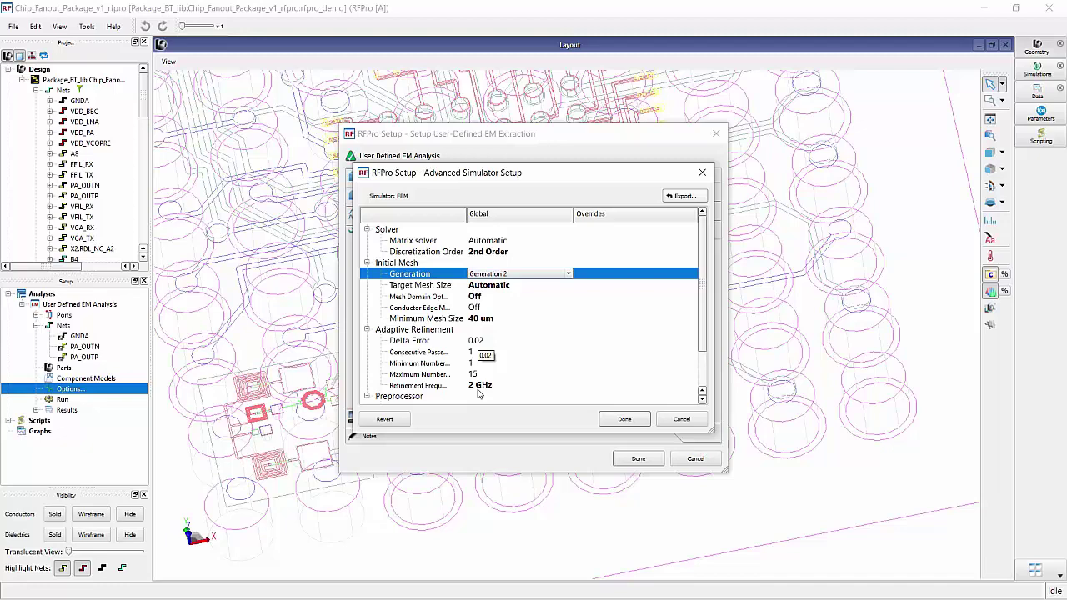
left_click(629, 419)
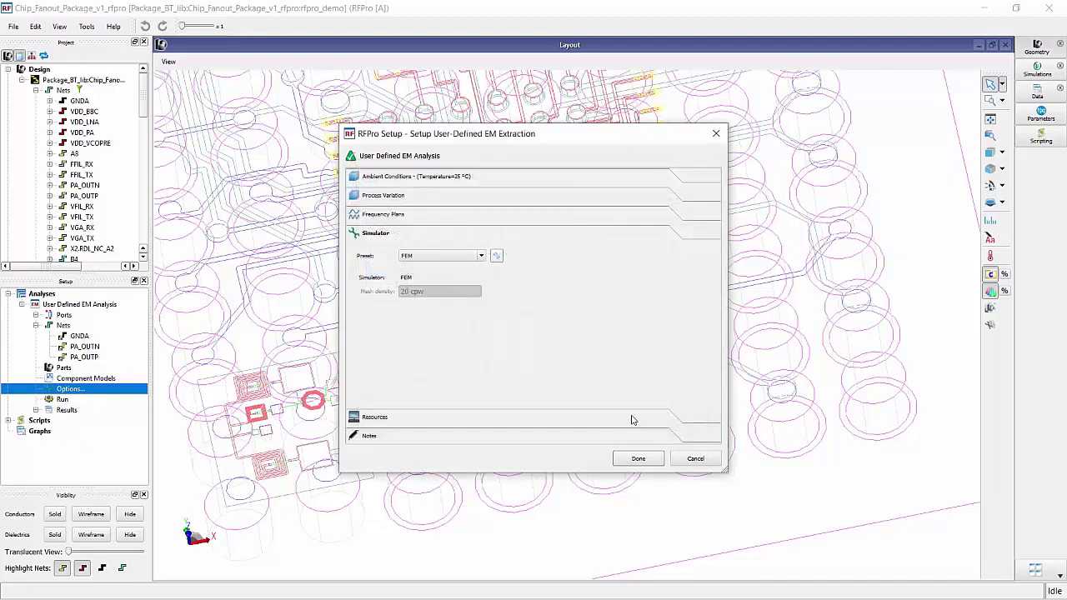
left_click(638, 459)
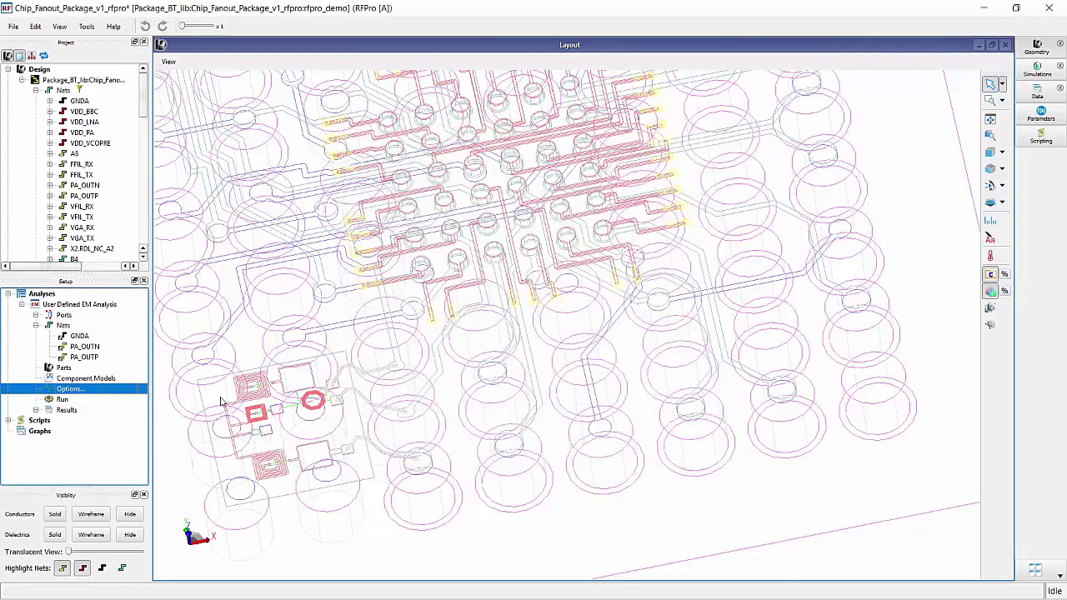
left_click(62, 400)
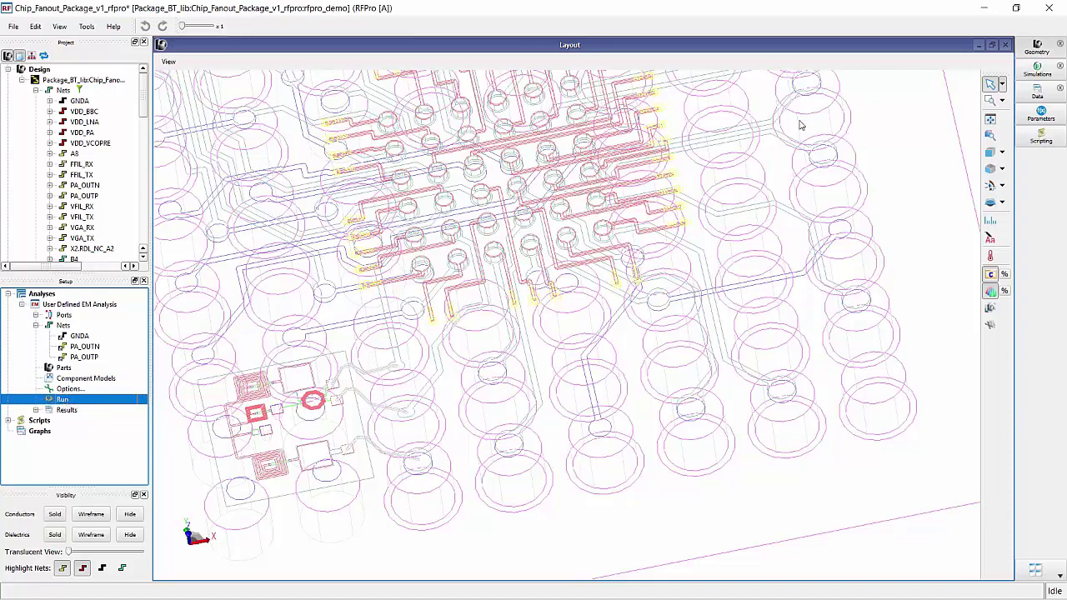
Run the FEM simulation, check the 0:02:35 total elapsed time, and expand Results
left_click(1037, 70)
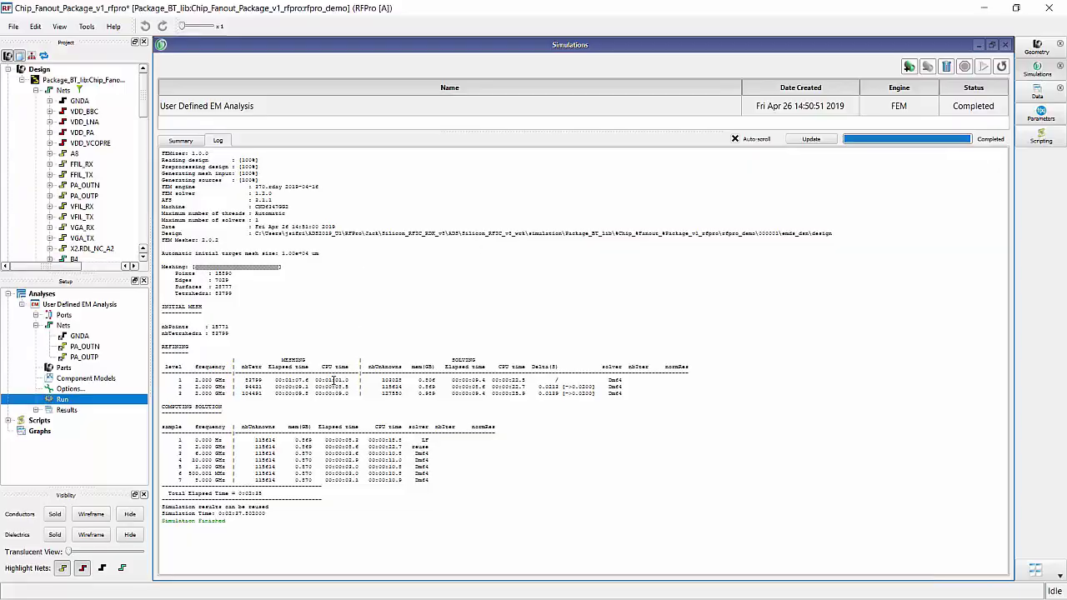
left_click_drag(167, 492, 292, 492)
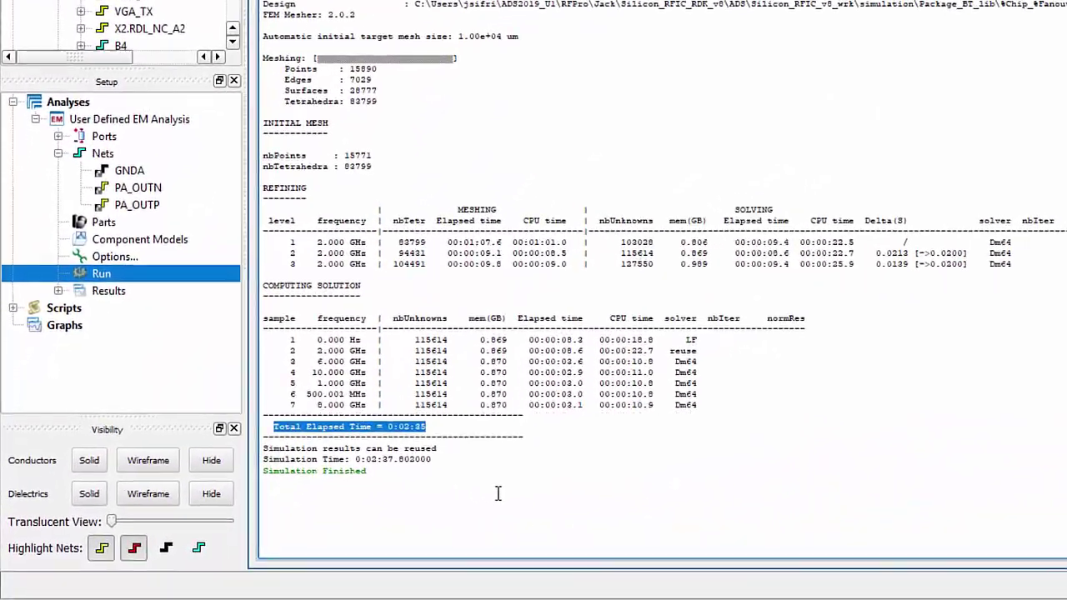
left_click(559, 458)
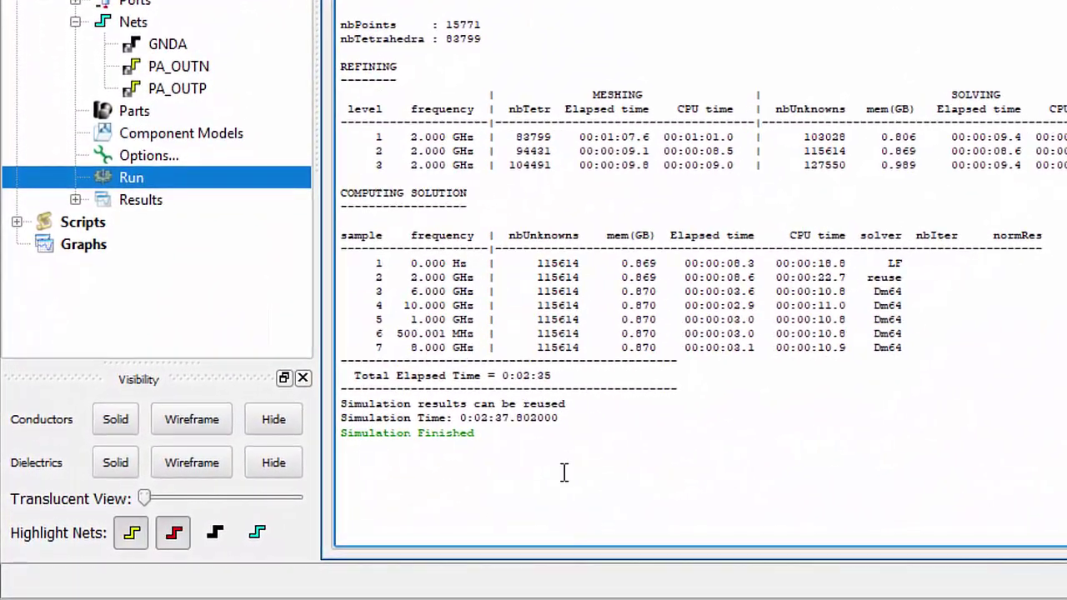
left_click(75, 201)
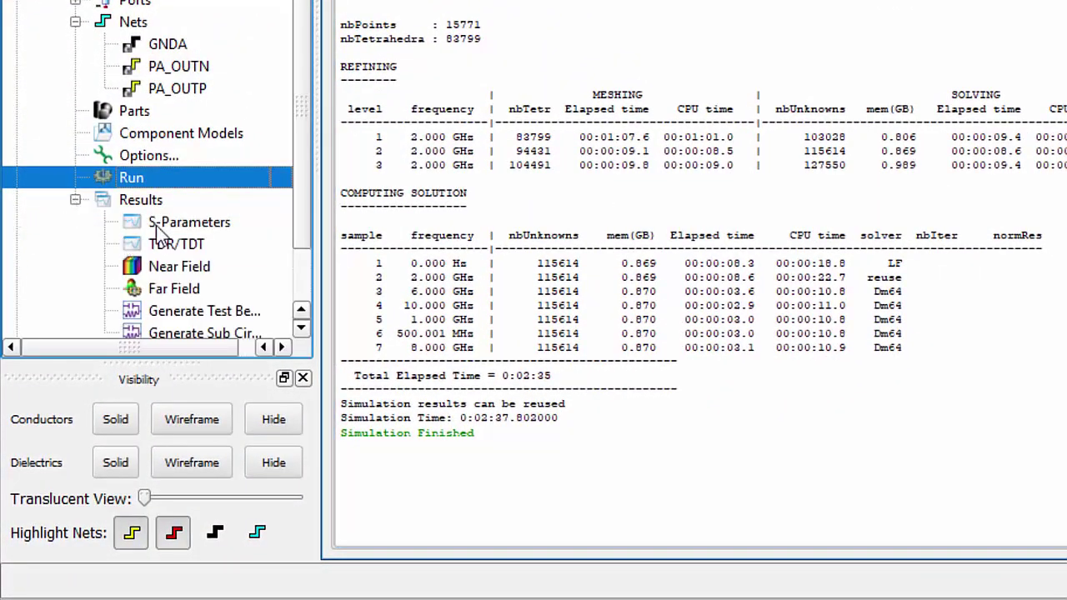
left_click(157, 200)
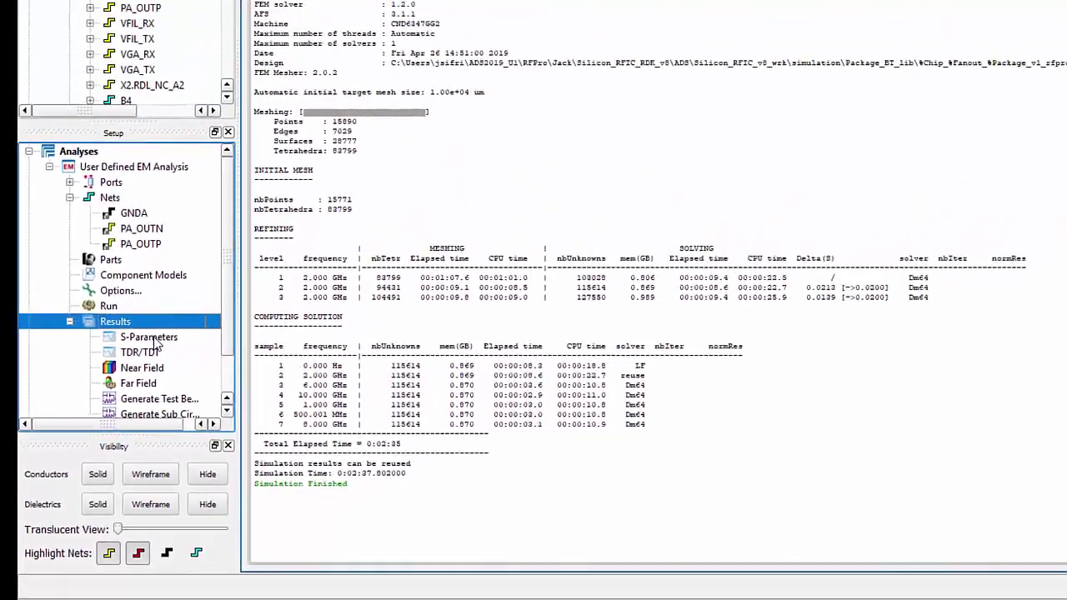
Plot S-Parameters with S22, S33 and S44 added to S11, legend moved inside
double_click(150, 337)
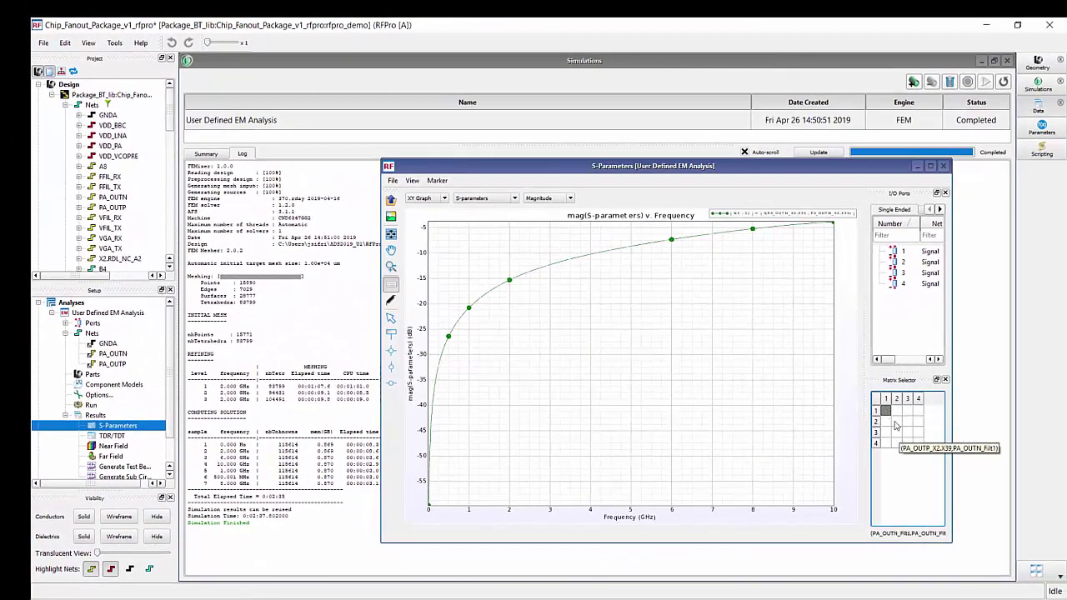
left_click(896, 422)
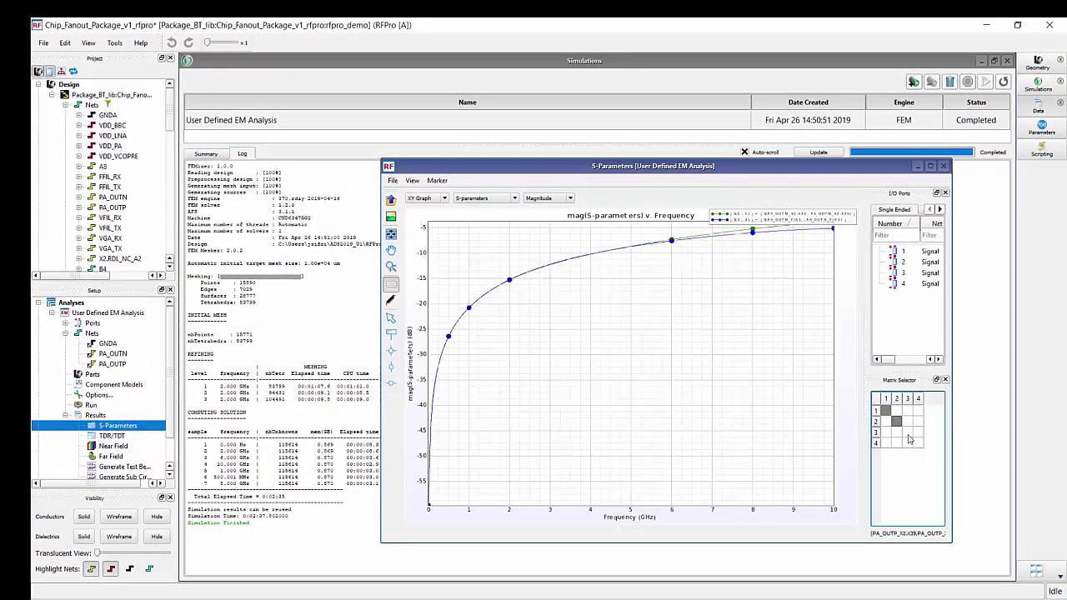
left_click(907, 433)
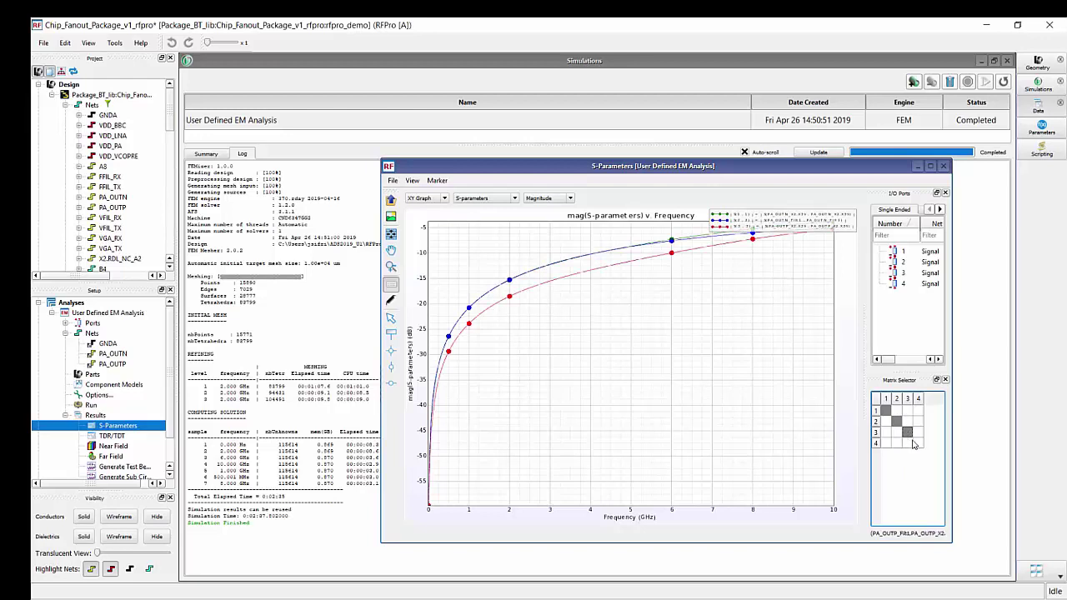
left_click(919, 445)
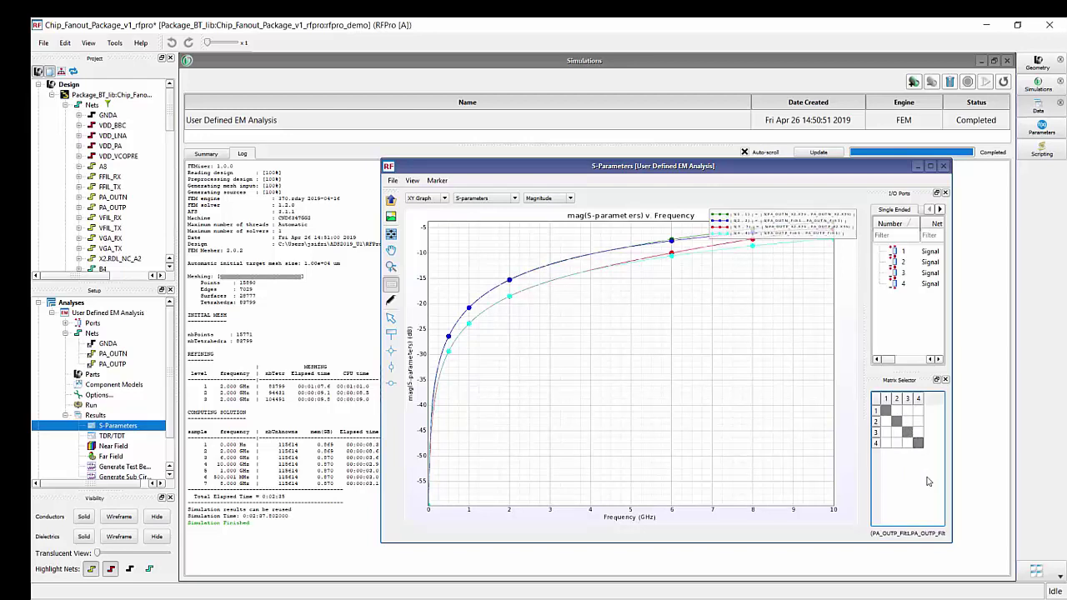
left_click_drag(781, 223, 754, 321)
left_click_drag(865, 333, 729, 331)
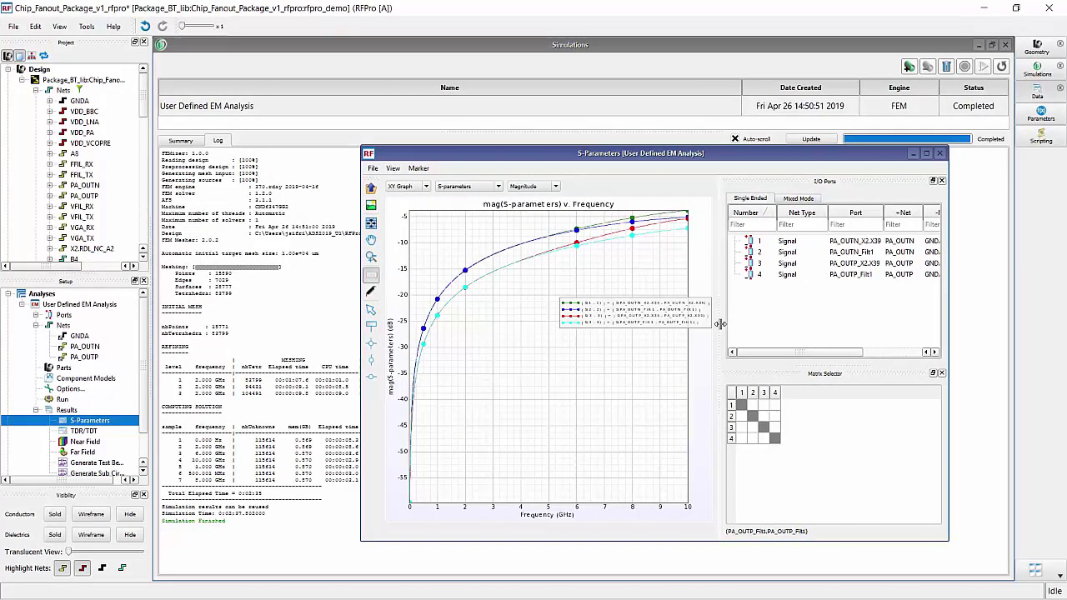
Plot the S12 and S34 insertion-loss curves and read their values with the marker
left_click(753, 405)
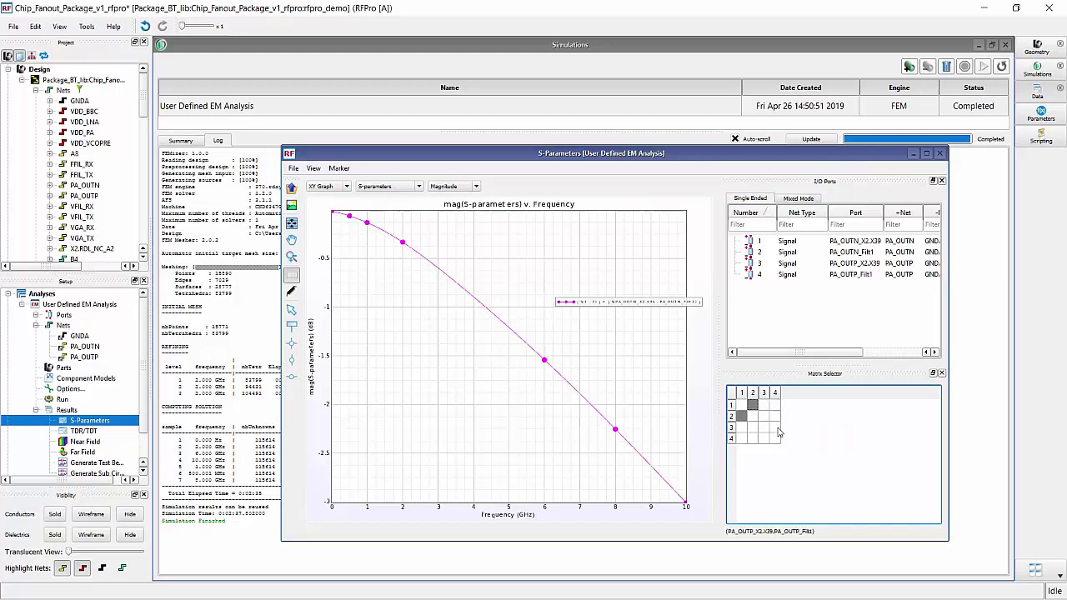
left_click(775, 427)
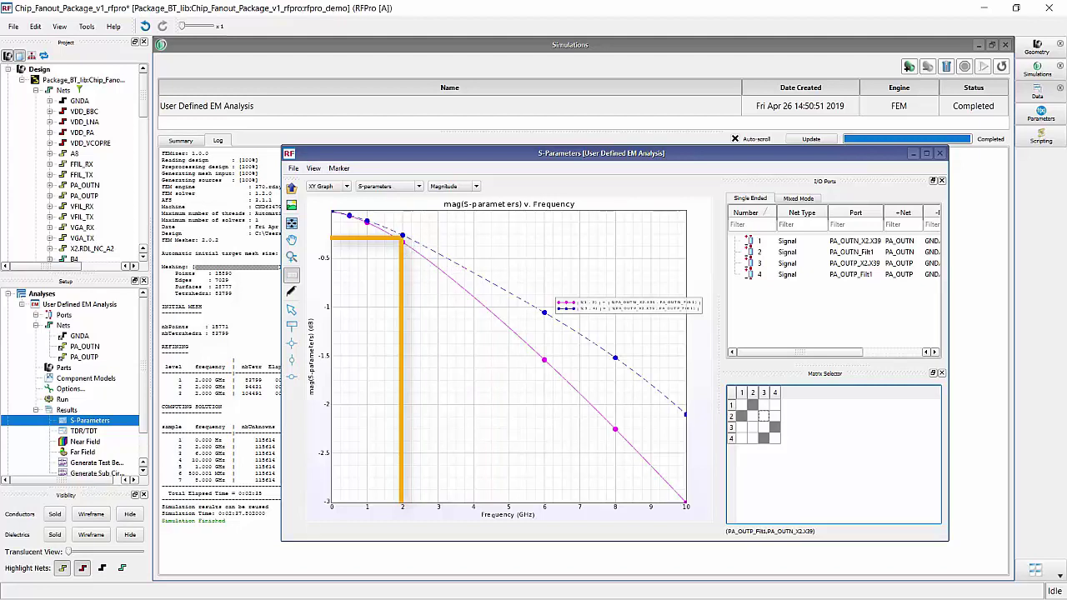
left_click(41, 293)
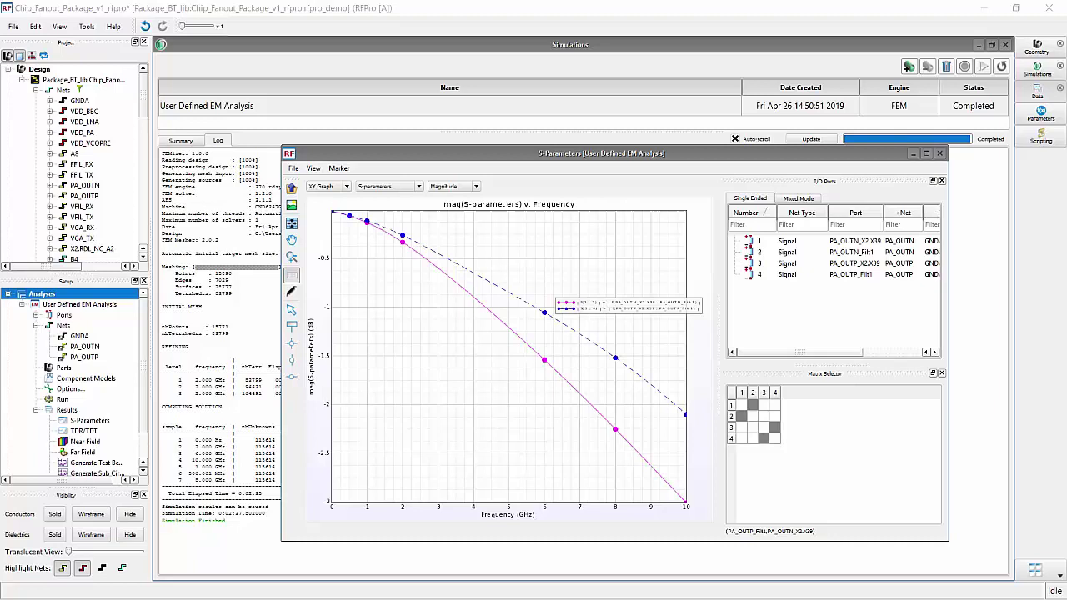